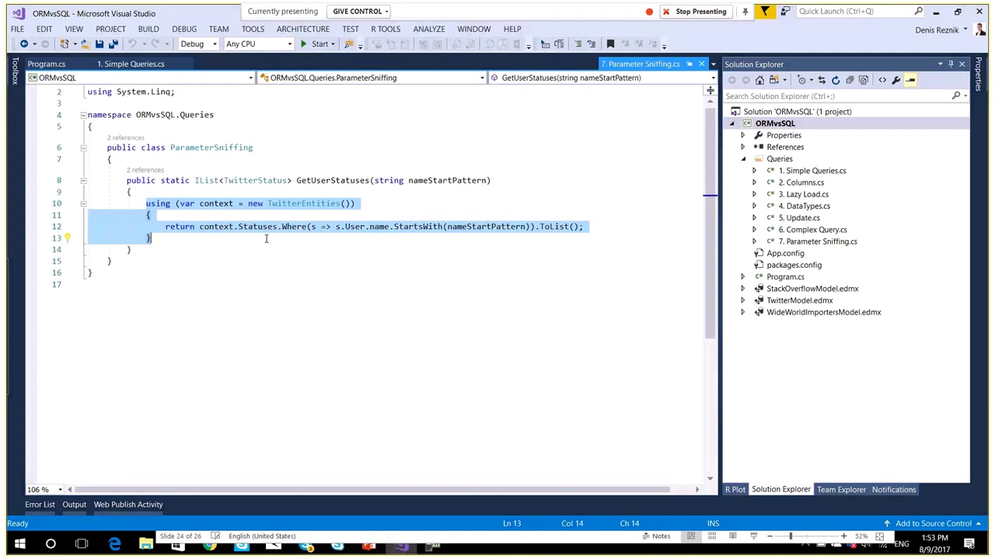
- View the ParameterSniffing calls under case '7' in Program.cs
{"action": "left_click", "coordinate": [52, 69]}
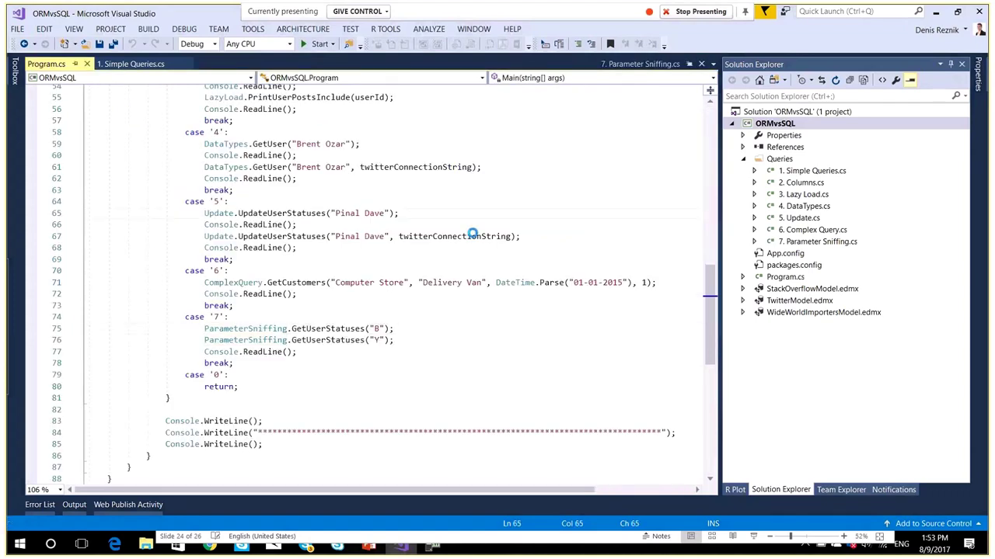
{"action": "key", "text": "alt+Tab"}
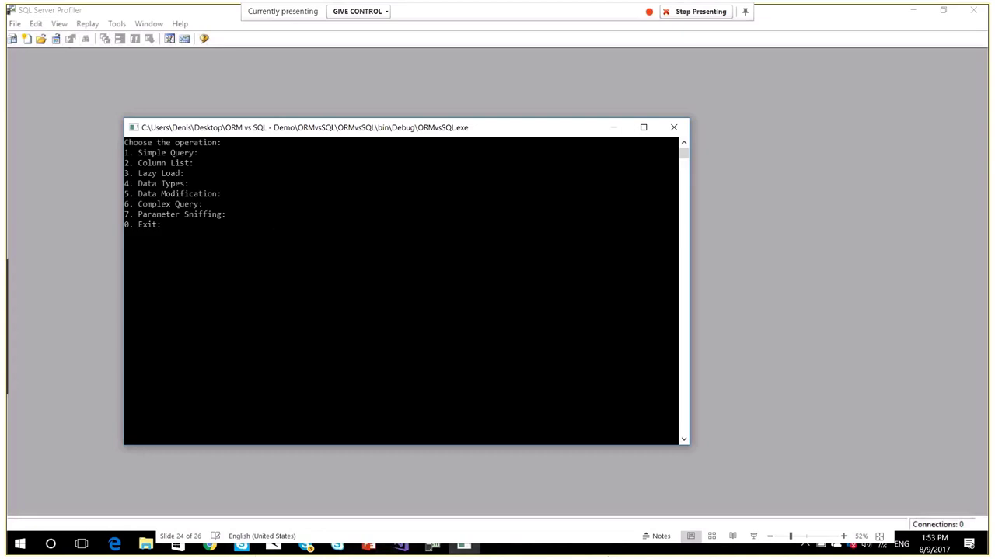
- Switch to SQL Server Profiler and create a new trace on the local server using the Tuning template
{"action": "left_click", "coordinate": [464, 546]}
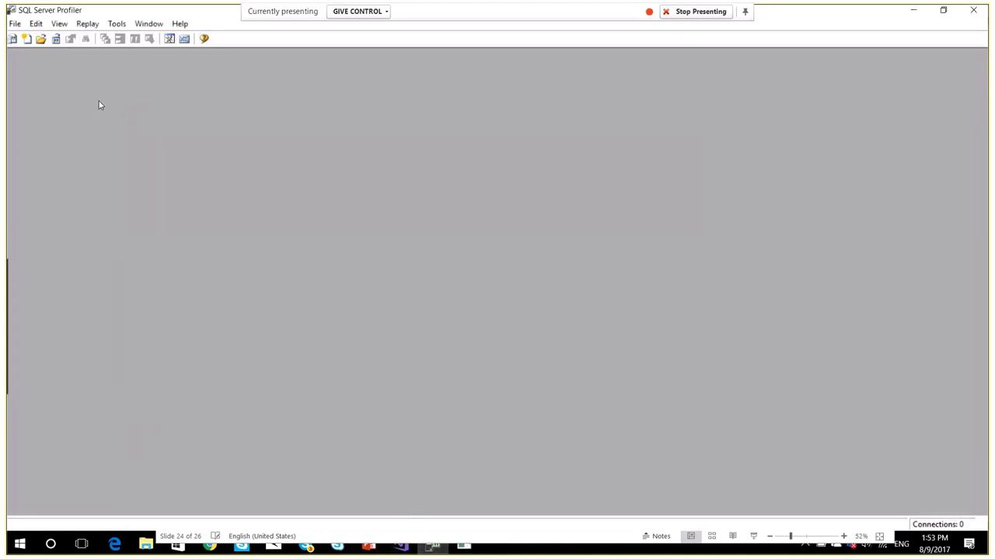
{"action": "left_click", "coordinate": [12, 38]}
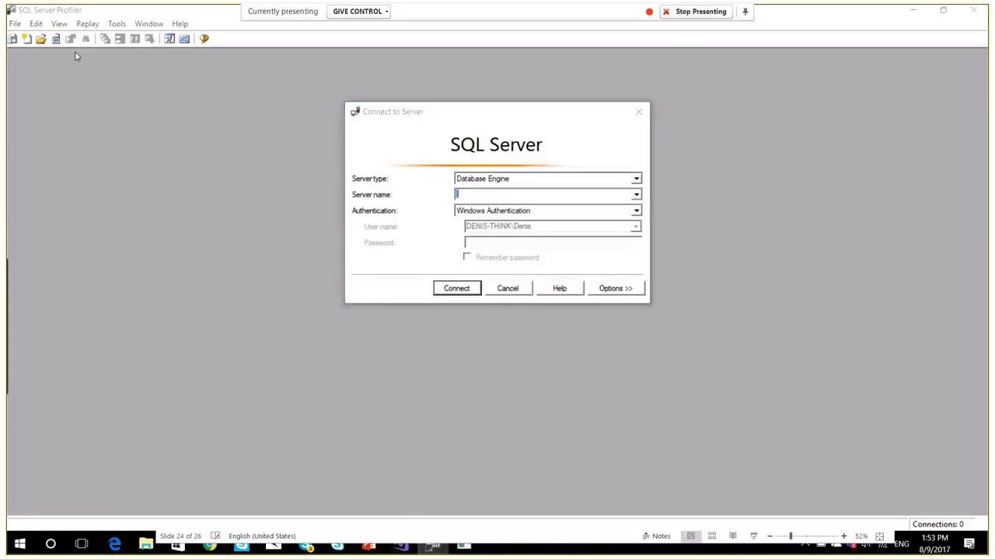
{"action": "left_click", "coordinate": [446, 287]}
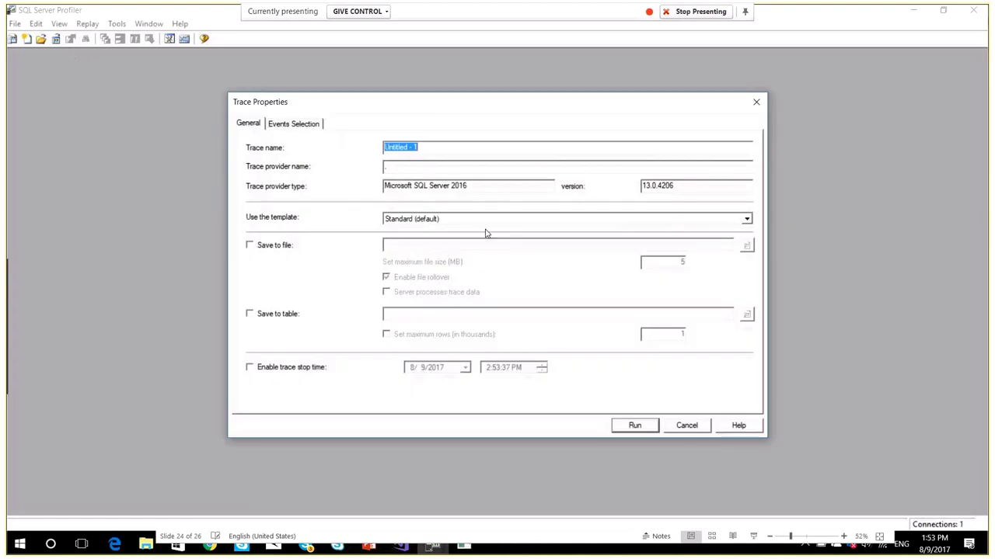
{"action": "left_click", "coordinate": [485, 220]}
{"action": "left_click", "coordinate": [420, 289]}
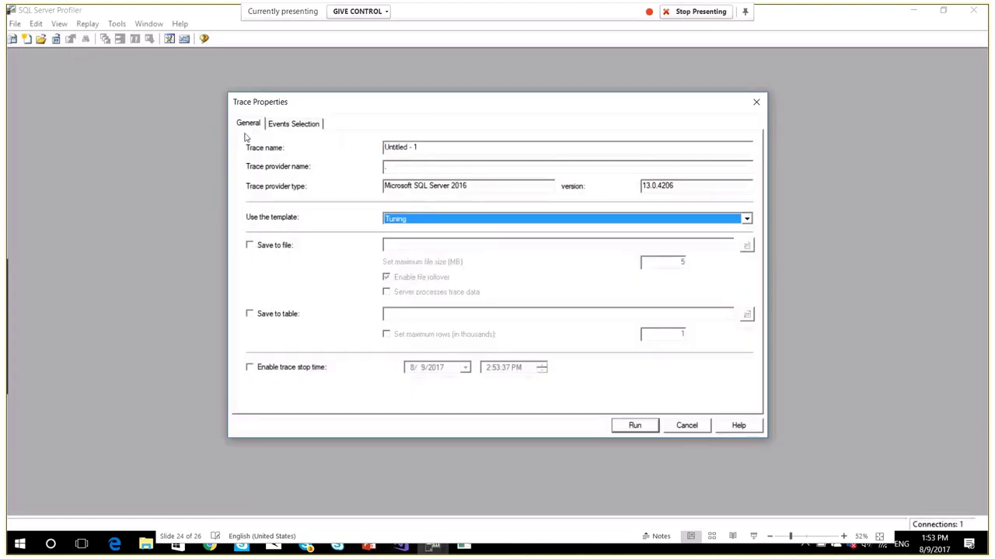
- Exclude the SP:StmtCompleted event from the trace and show all available event columns
{"action": "left_click", "coordinate": [294, 123]}
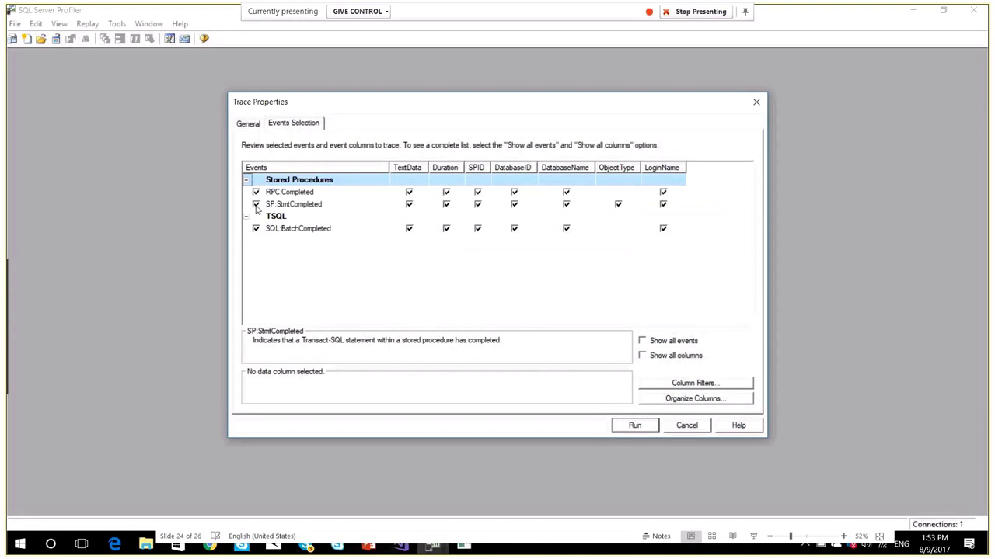
{"action": "left_click", "coordinate": [256, 205]}
{"action": "left_click", "coordinate": [642, 355]}
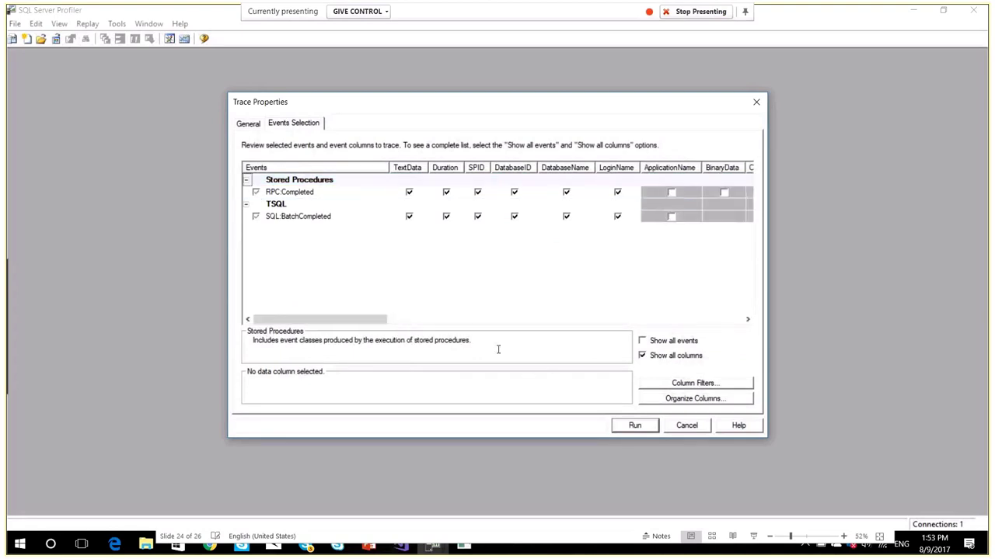
- Add the CPU and Reads columns for RPC:Completed and SQL:BatchCompleted, and run the trace in a maximized window
{"action": "left_click_drag", "start_coordinate": [338, 325], "coordinate": [436, 324]}
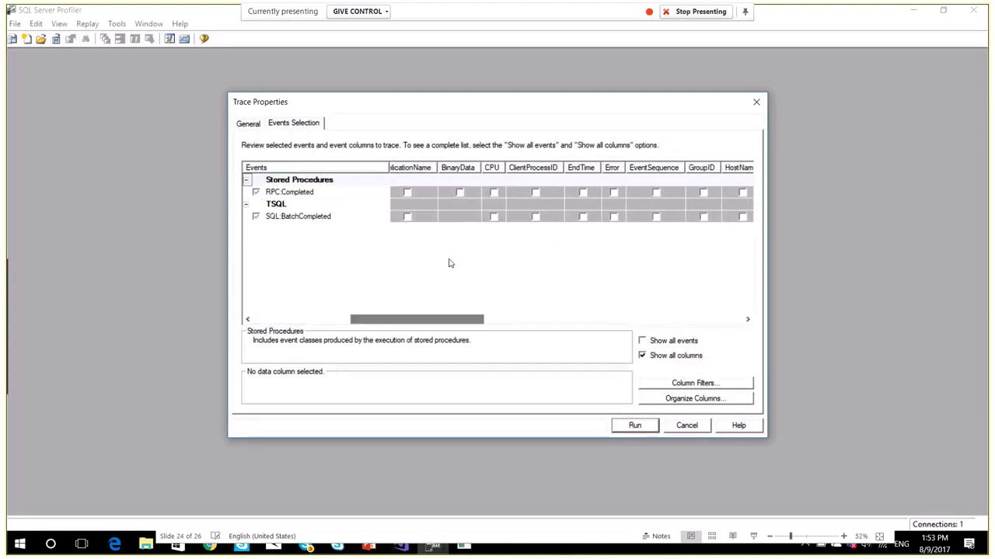
{"action": "left_click", "coordinate": [493, 192]}
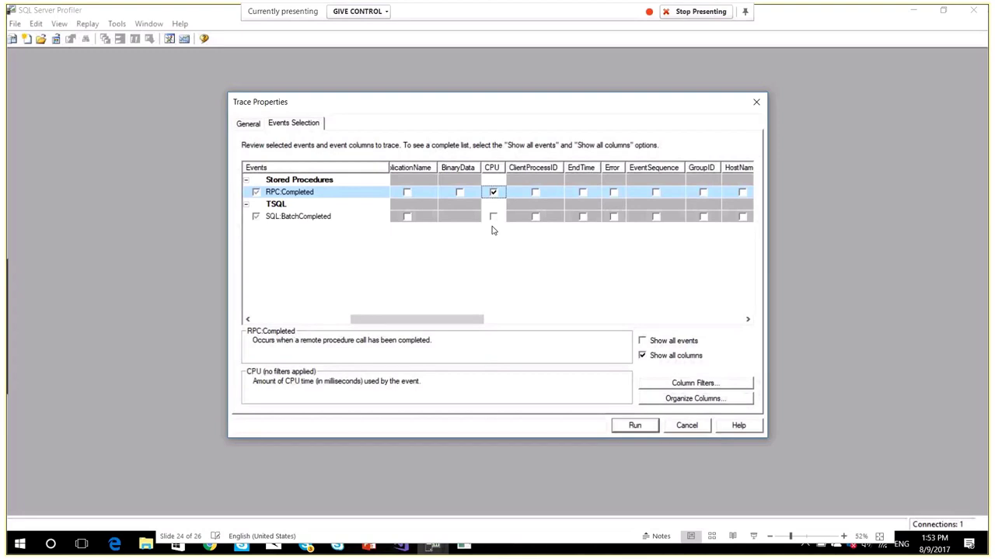
{"action": "left_click", "coordinate": [493, 217]}
{"action": "left_click_drag", "start_coordinate": [428, 319], "coordinate": [616, 319]}
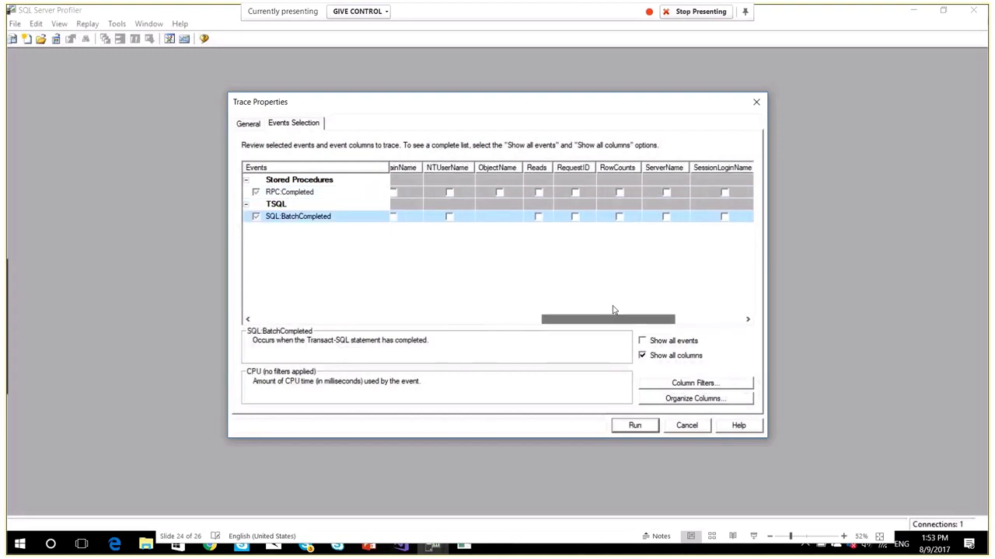
{"action": "left_click", "coordinate": [538, 192]}
{"action": "left_click", "coordinate": [537, 217]}
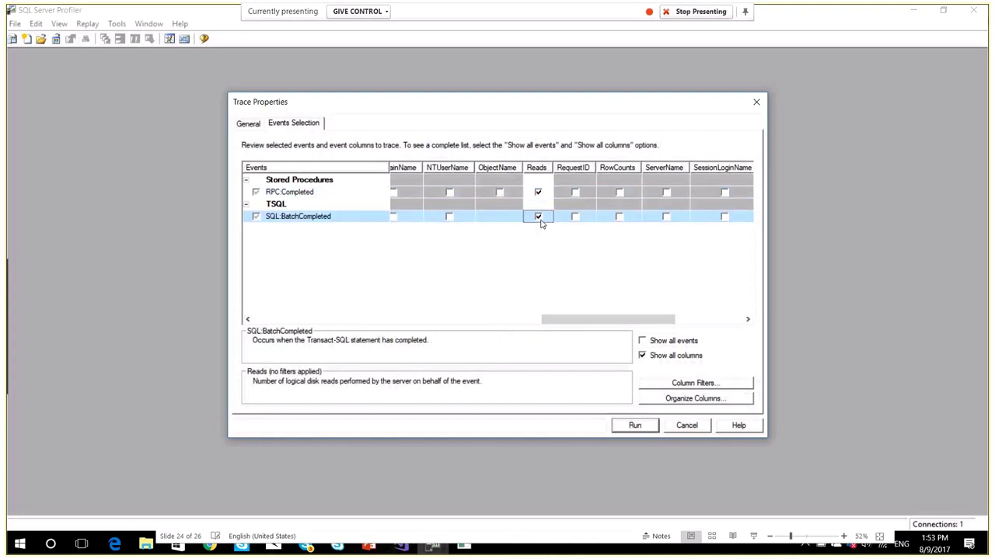
{"action": "left_click", "coordinate": [636, 426]}
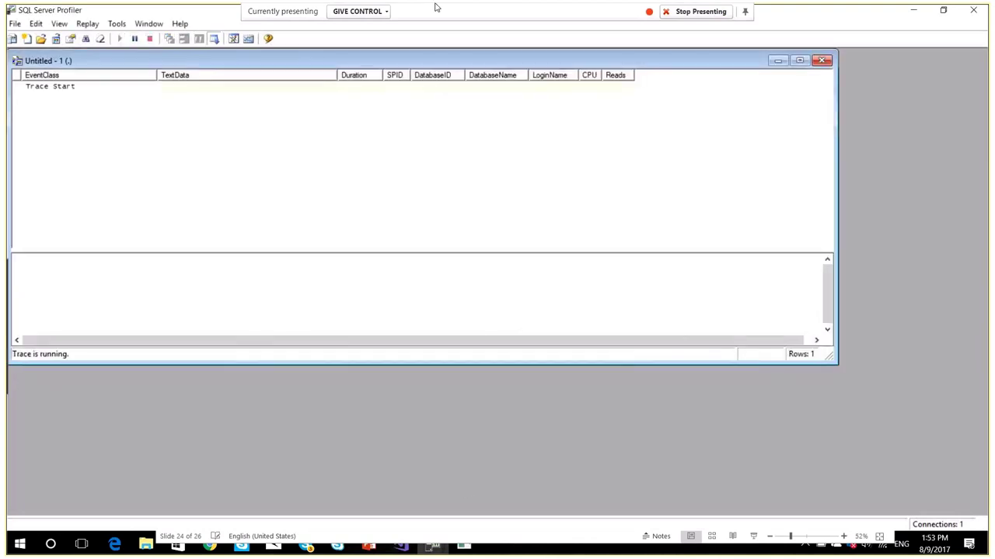
{"action": "double_click", "coordinate": [424, 60]}
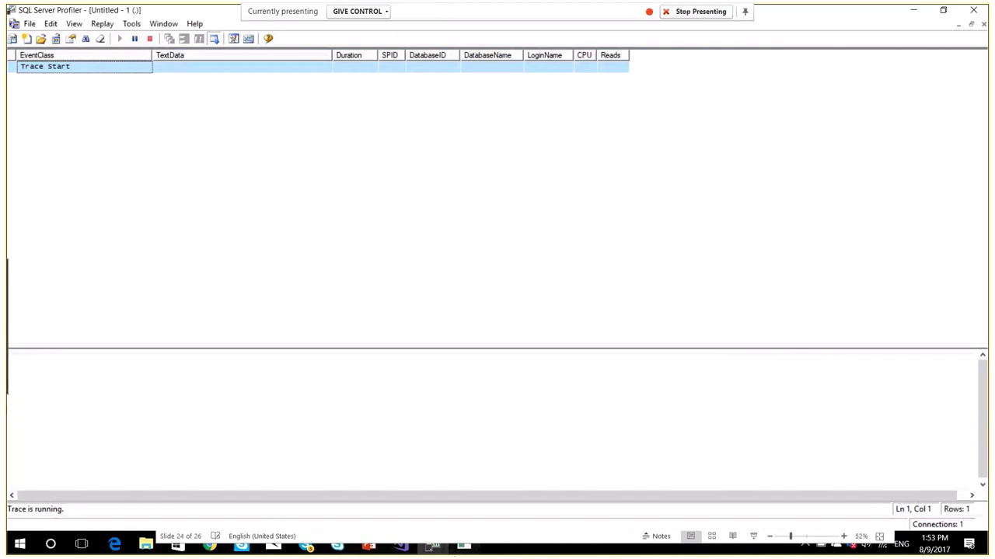
- Switch to the ORMvsSQL console application and run operation 7, Parameter Sniffing
{"action": "left_click", "coordinate": [464, 546]}
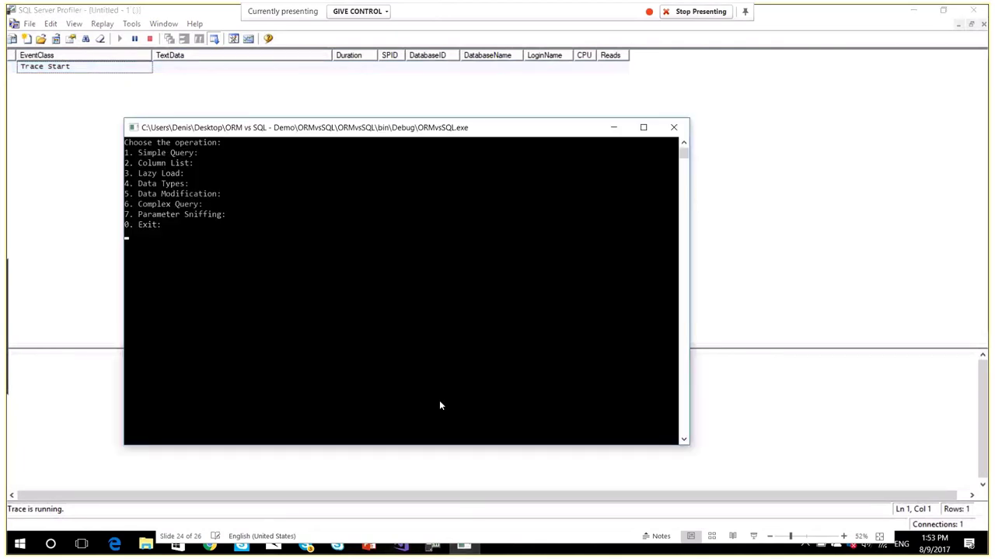
{"action": "type", "text": "7"}
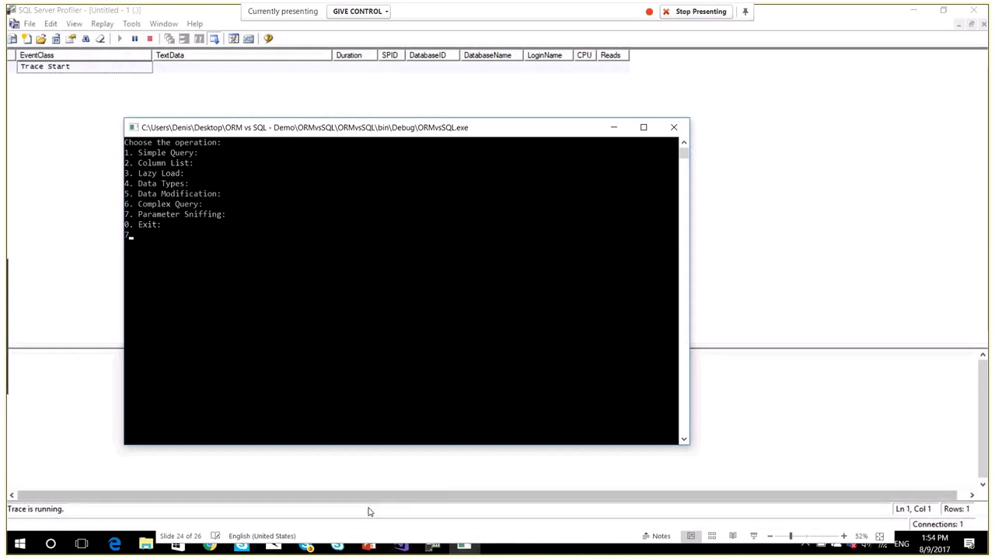
{"action": "left_click", "coordinate": [145, 547]}
{"action": "left_click", "coordinate": [227, 172]}
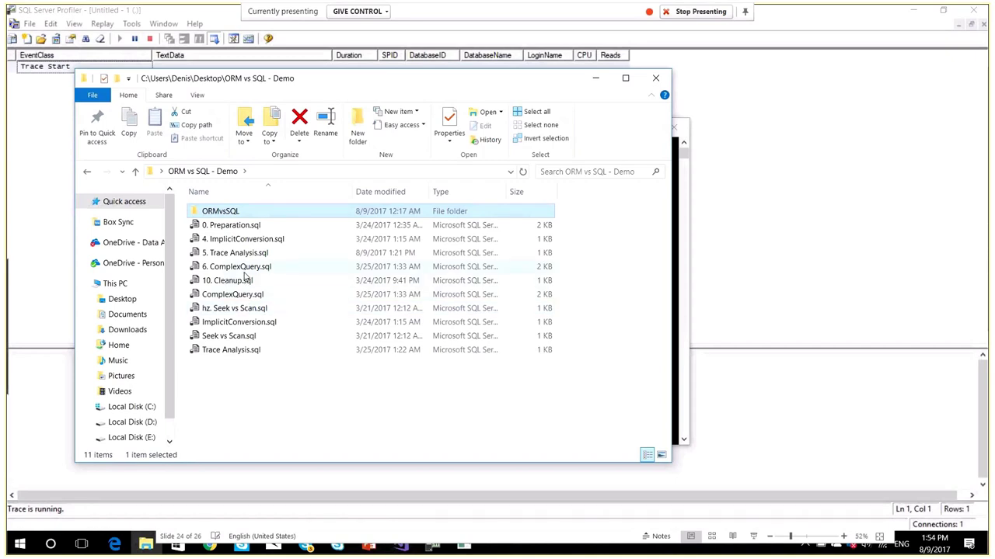
{"action": "left_click", "coordinate": [596, 77]}
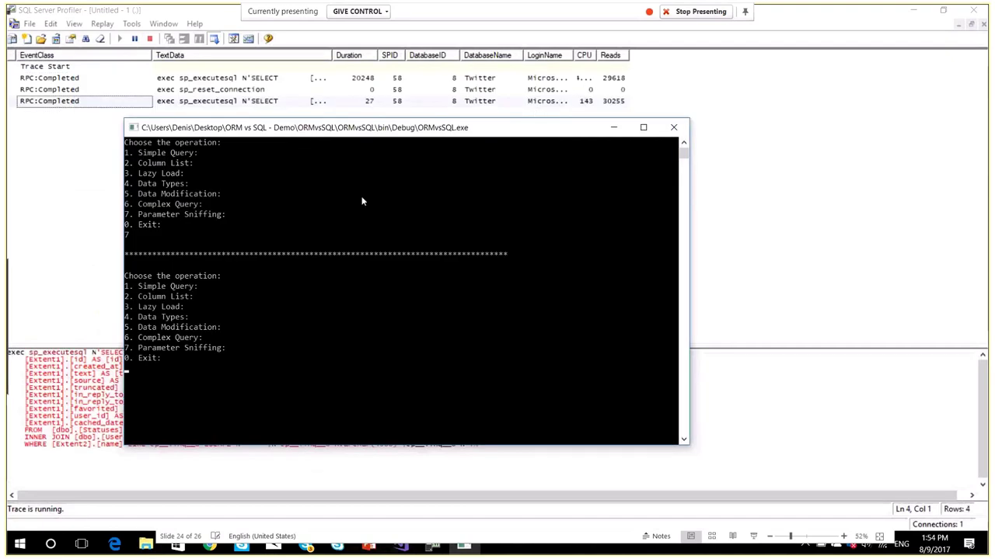
- Compare the duration, CPU and reads of the two sp_executesql calls in the trace, widening the CPU column
{"action": "left_click", "coordinate": [343, 83]}
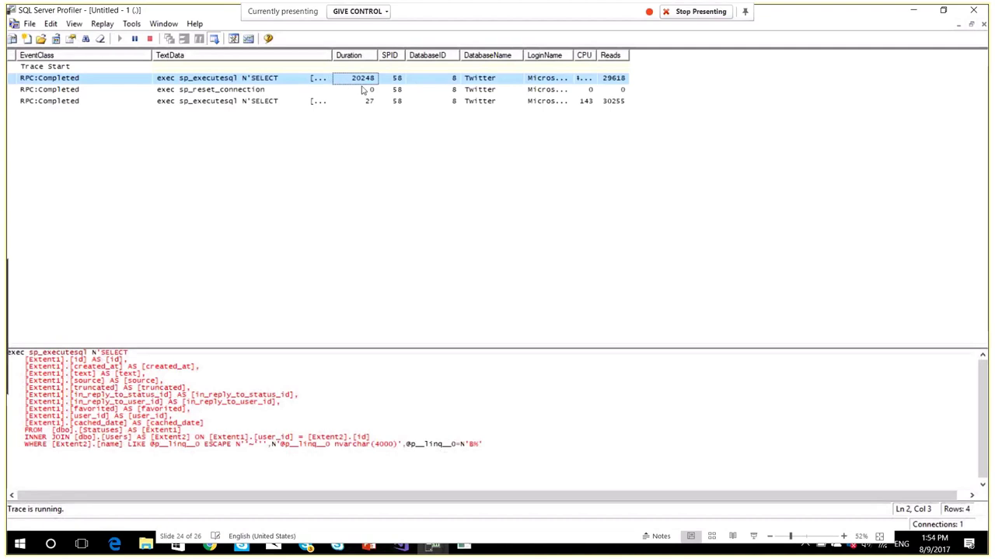
{"action": "left_click", "coordinate": [366, 101]}
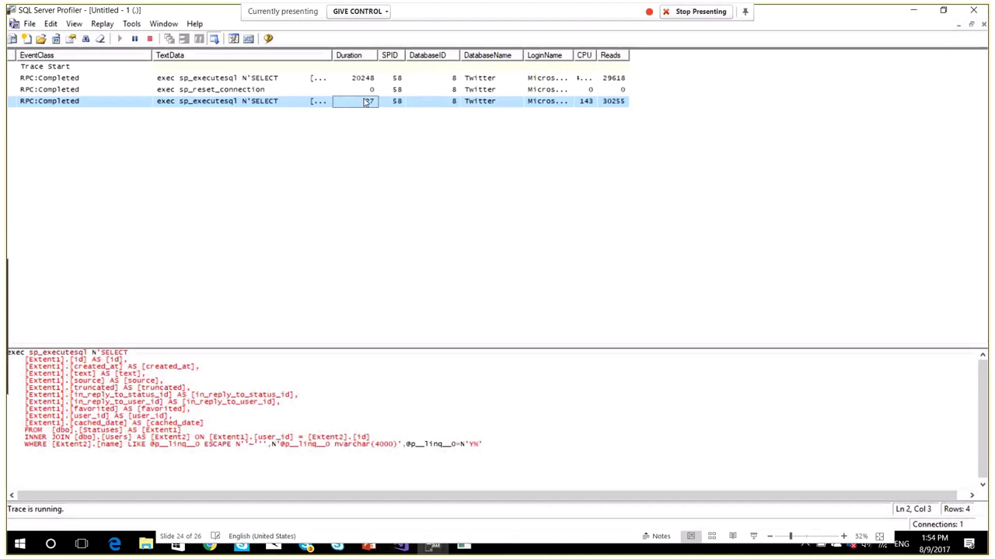
{"action": "double_click", "coordinate": [598, 55]}
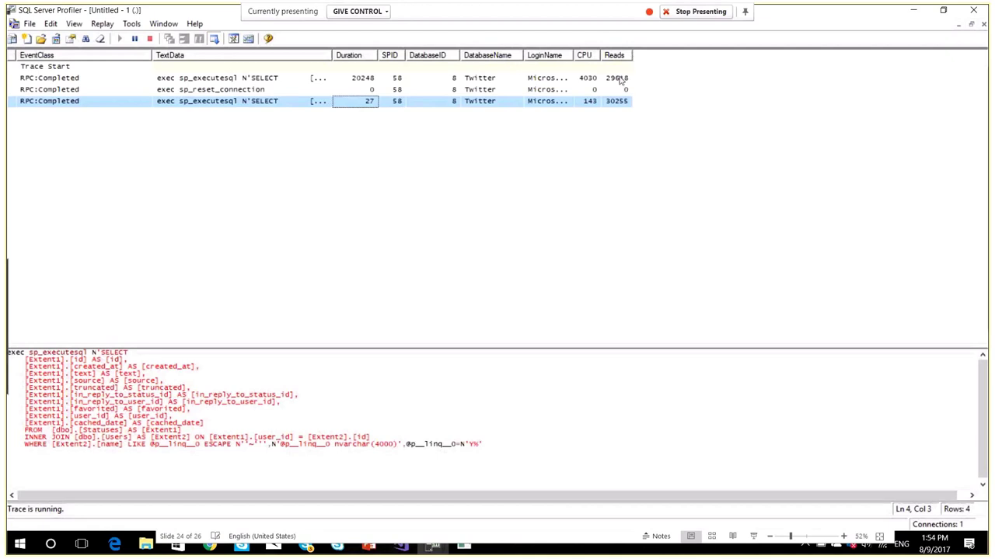
{"action": "left_click", "coordinate": [625, 101]}
{"action": "left_click", "coordinate": [623, 81]}
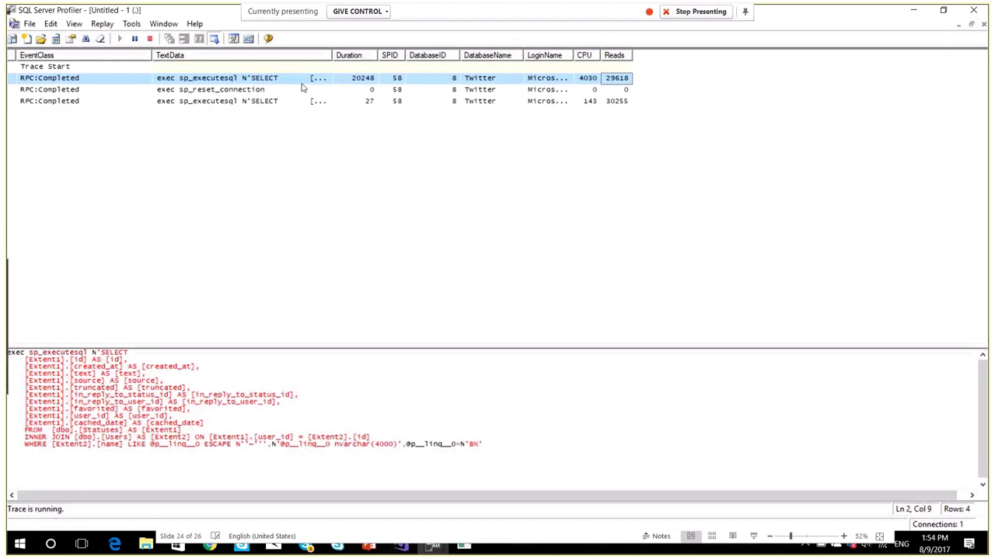
- Select the full statement text of the second sp_executesql call, the one with the 'Y%' parameter
{"action": "left_click", "coordinate": [307, 101]}
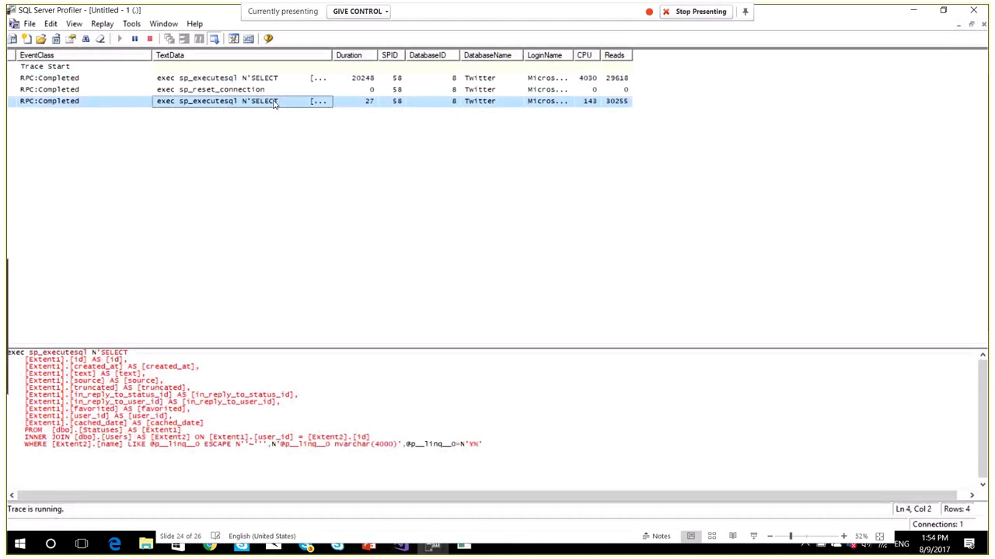
{"action": "left_click", "coordinate": [275, 388]}
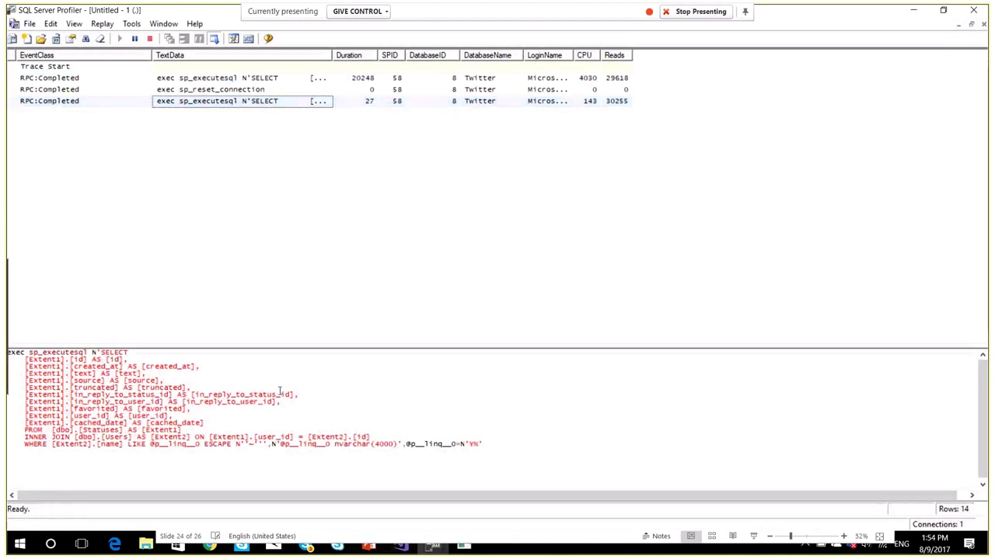
{"action": "key", "text": "ctrl+a"}
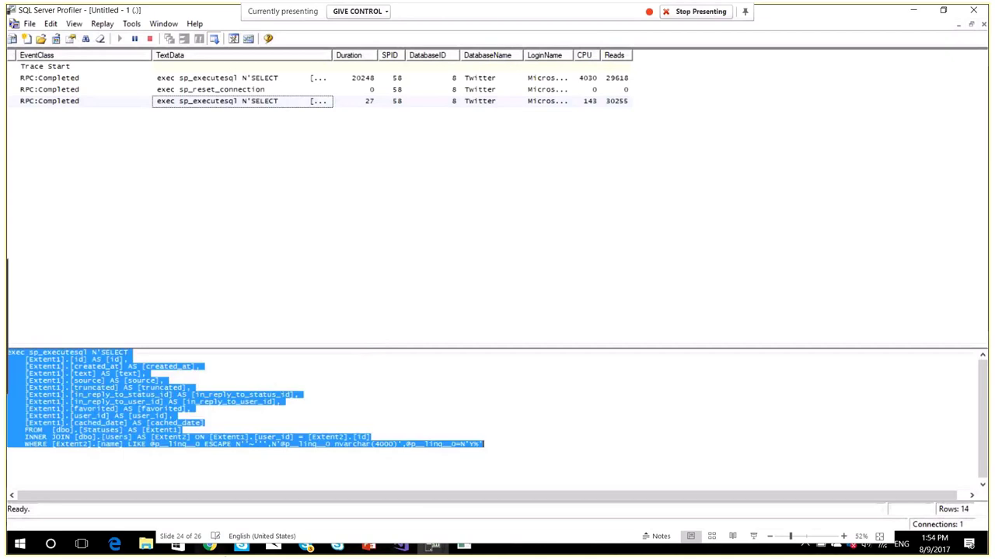
- Launch Microsoft SQL Server Management Studio 17 and connect to the local server "."
{"action": "left_click", "coordinate": [20, 544]}
{"action": "type", "text": "ssms"}
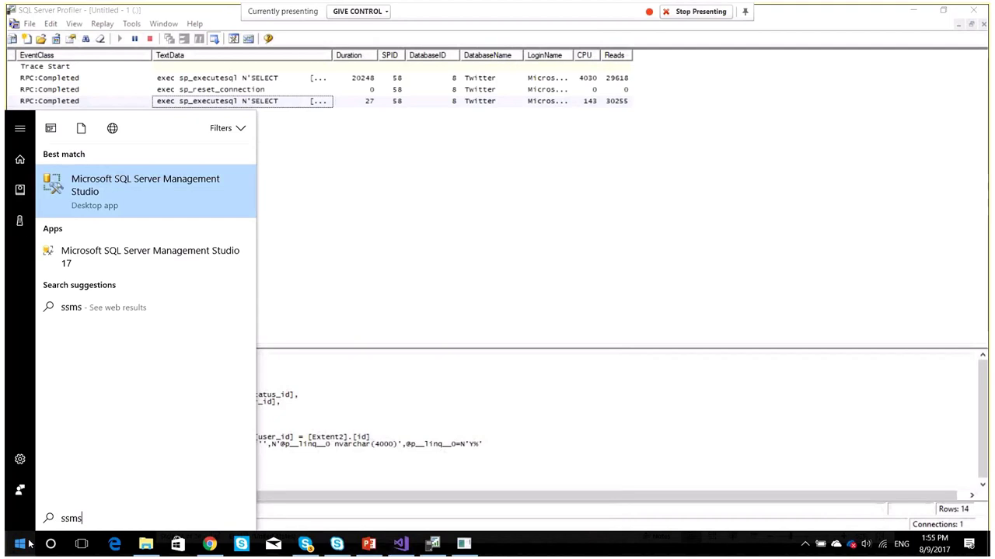
{"action": "left_click", "coordinate": [52, 229]}
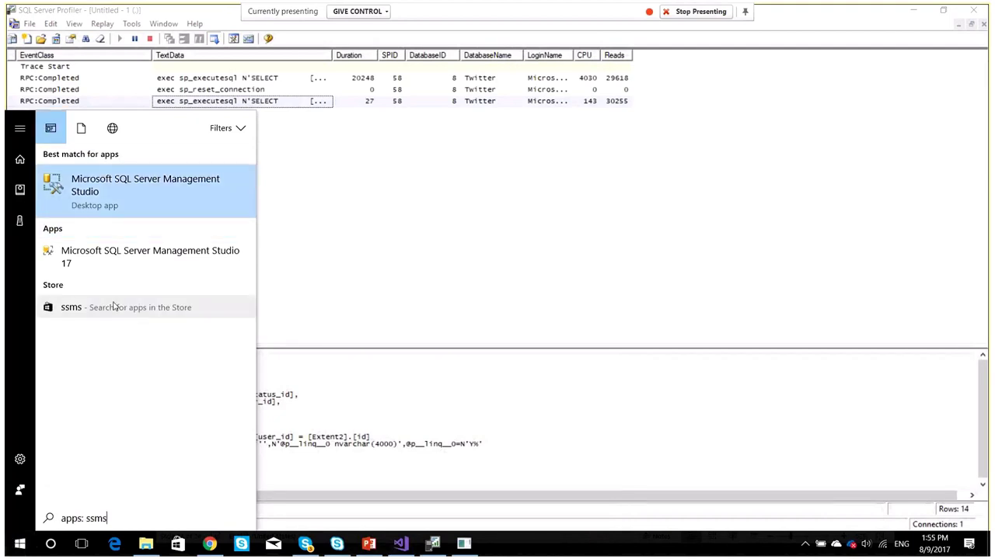
{"action": "left_click", "coordinate": [120, 262]}
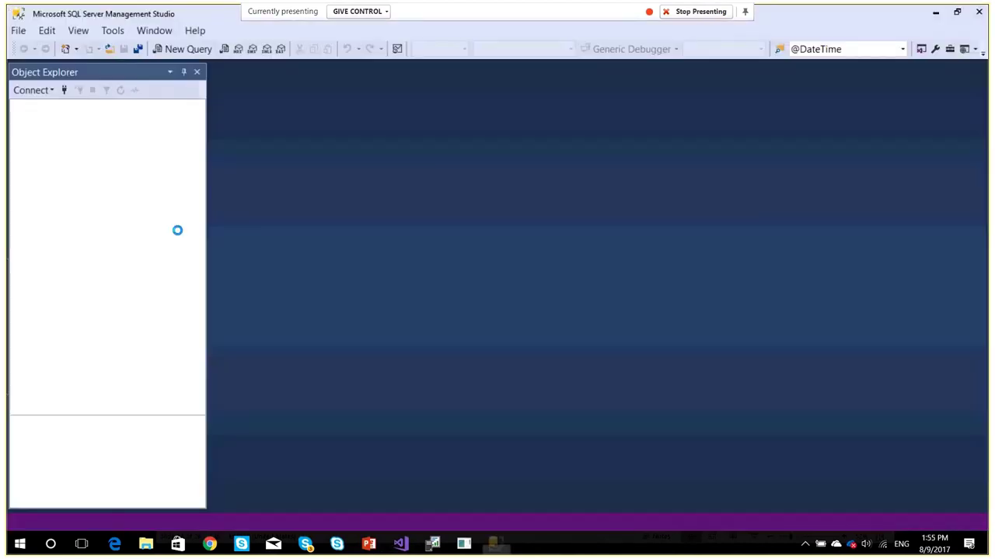
{"action": "type", "text": "."}
{"action": "key", "text": "Return"}
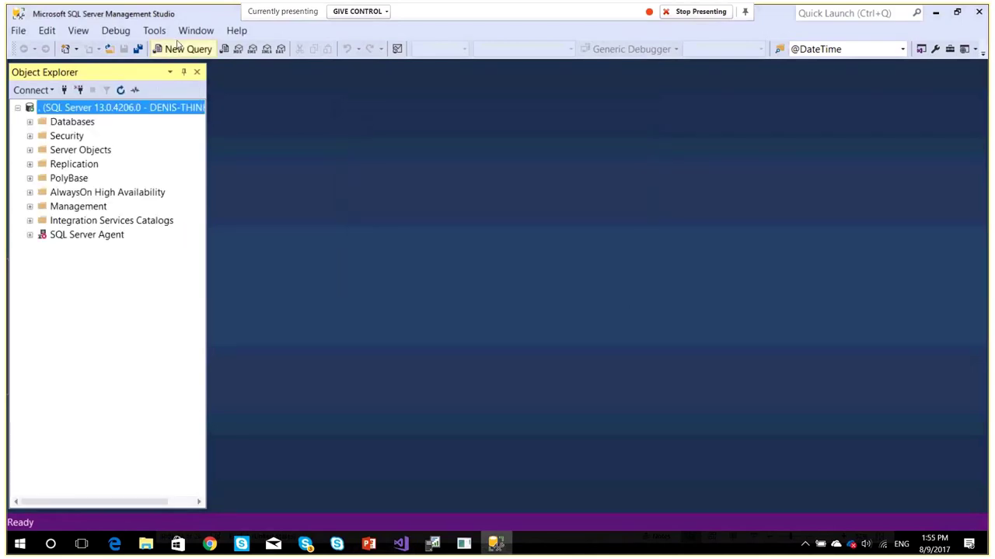
- Open a new query and paste in the full 'Y%' sp_executesql statement copied from the Profiler trace
{"action": "left_click", "coordinate": [178, 49]}
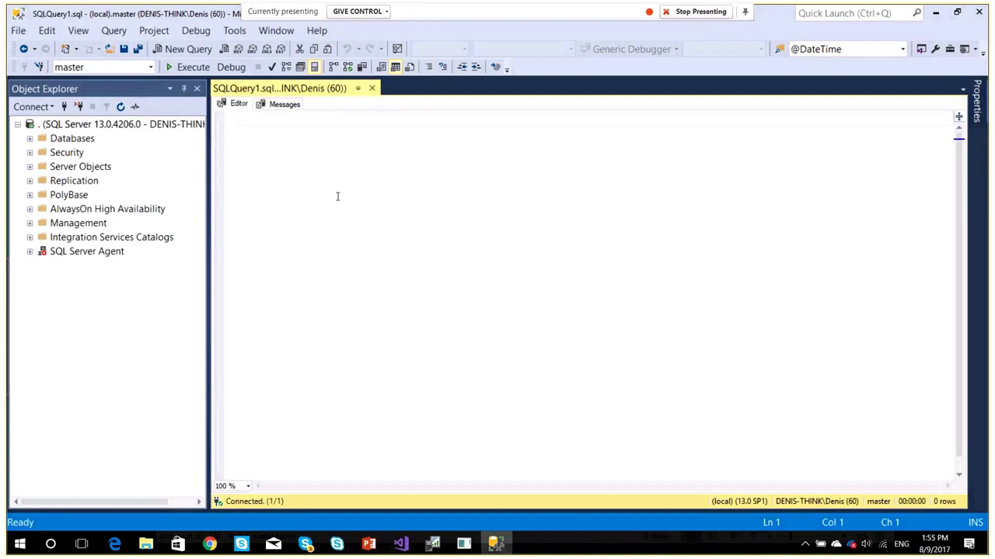
{"action": "key", "text": "alt+Tab"}
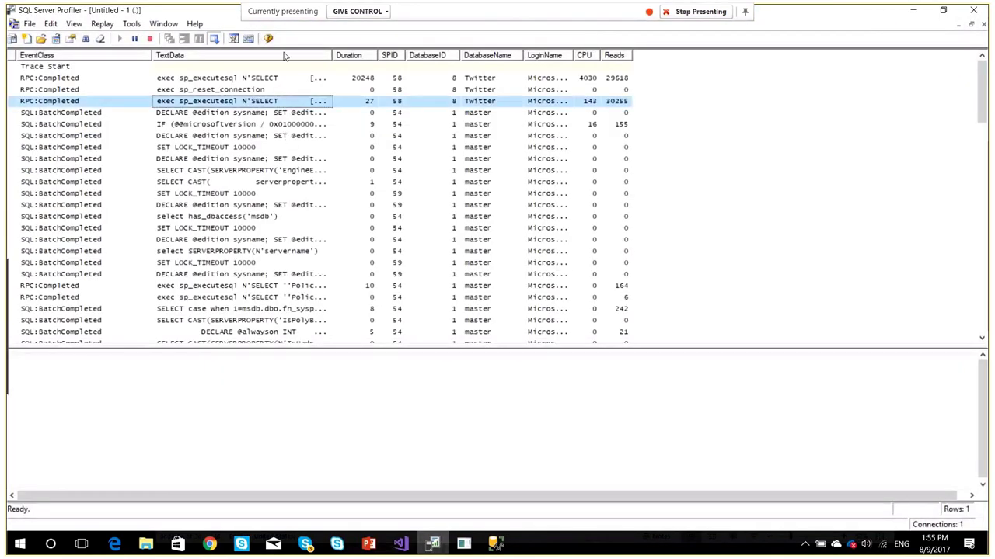
{"action": "key", "text": "Up"}
{"action": "key", "text": "Down"}
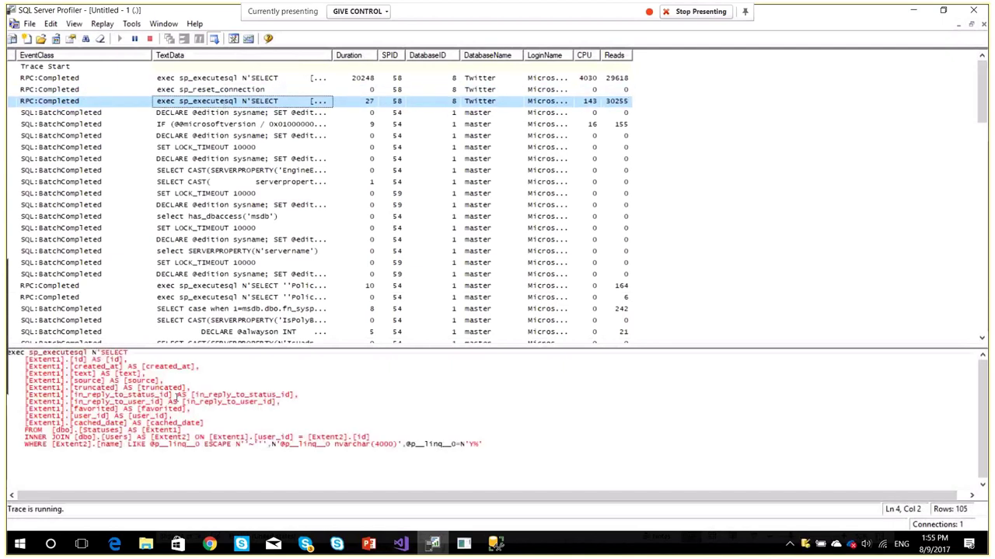
{"action": "left_click", "coordinate": [177, 398]}
{"action": "key", "text": "ctrl+a"}
{"action": "key", "text": "ctrl+c"}
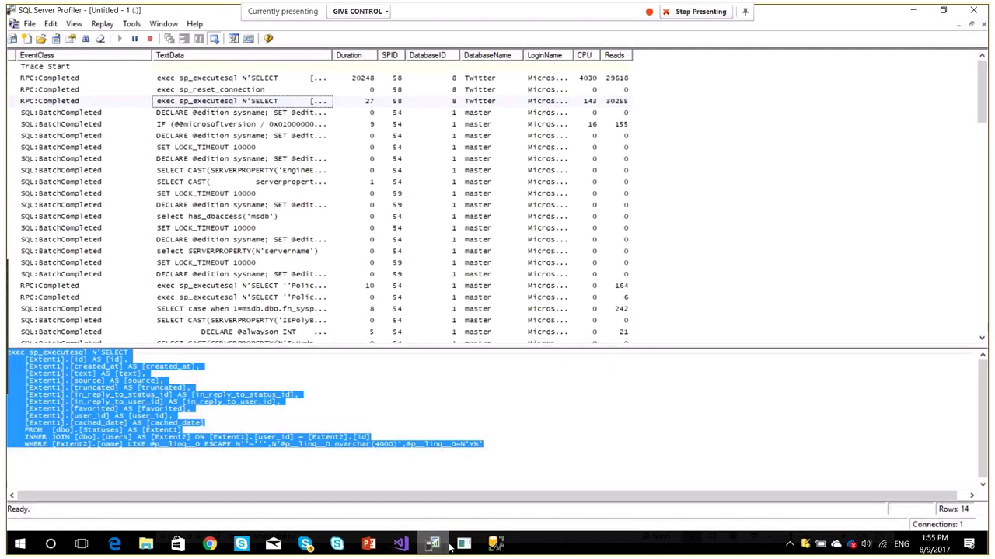
{"action": "left_click", "coordinate": [433, 544]}
{"action": "key", "text": "ctrl+v"}
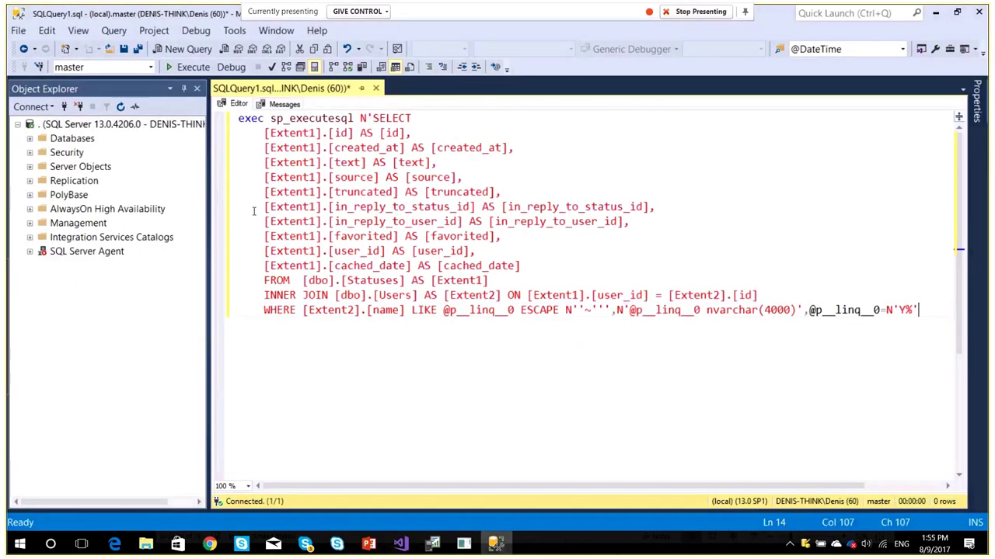
- Set the query's database to Twitter and execute the 'Y%' statement with the actual execution plan included
{"action": "left_click", "coordinate": [150, 68]}
{"action": "scroll", "coordinate": [117, 140], "scroll_direction": "down", "scroll_amount": 2}
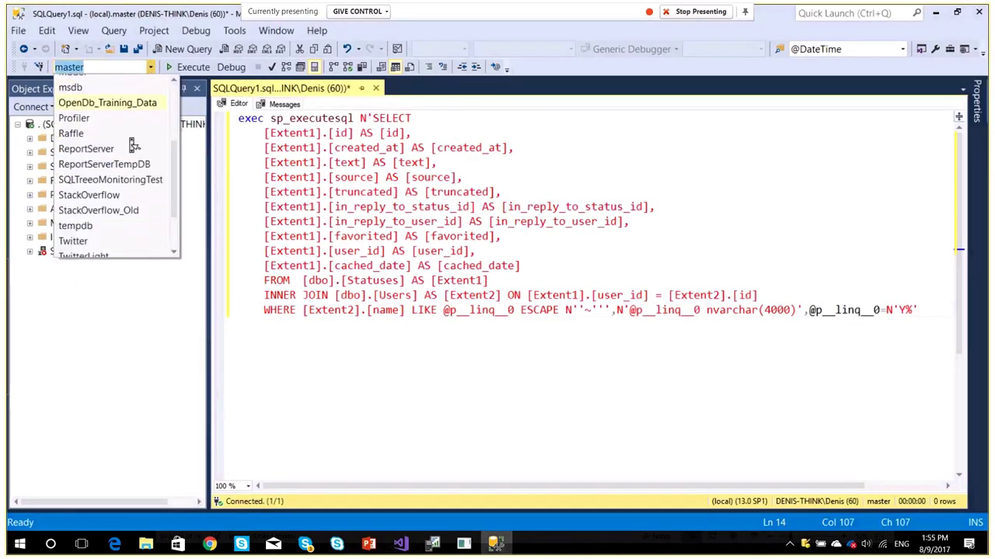
{"action": "left_click", "coordinate": [111, 175]}
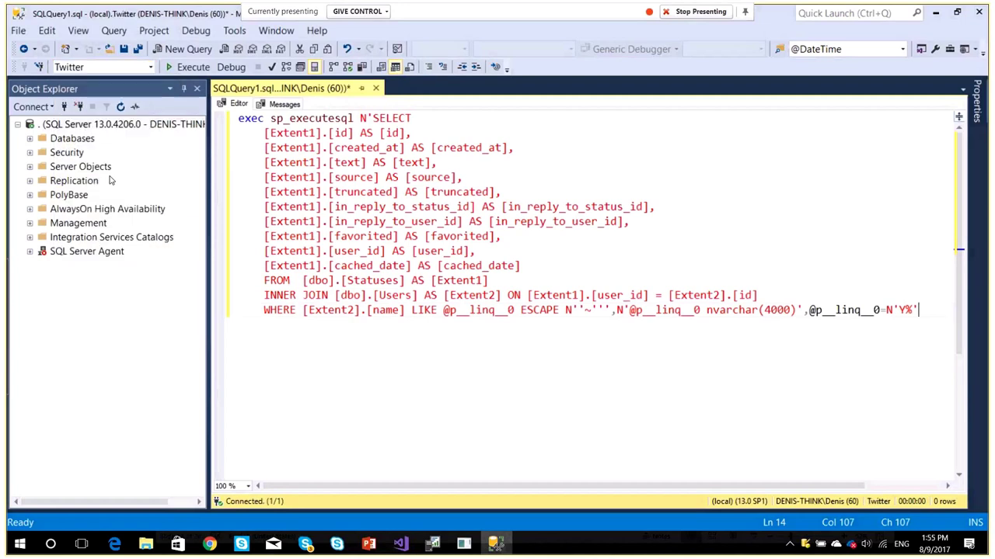
{"action": "left_click", "coordinate": [525, 361]}
{"action": "key", "text": "F5"}
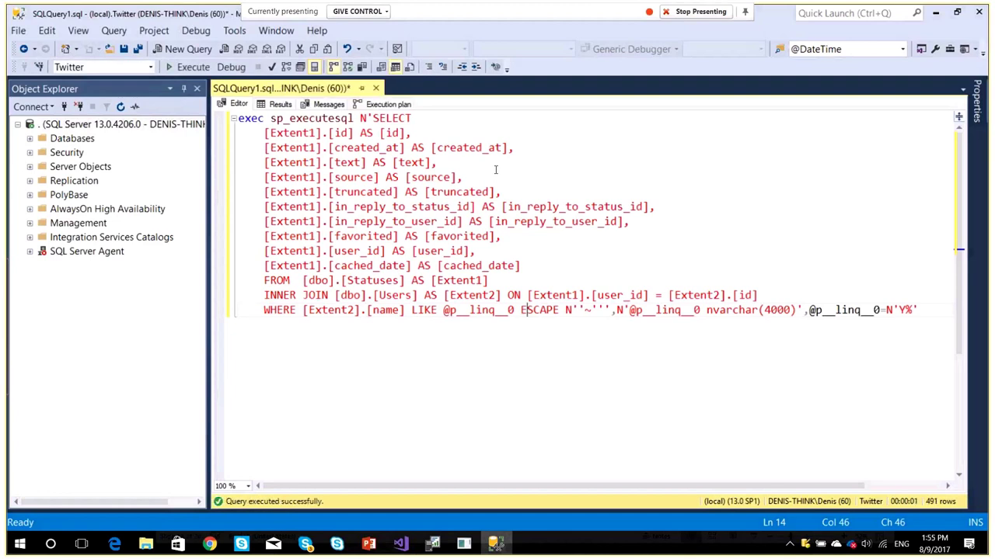
{"action": "key", "text": "F5"}
{"action": "key", "text": "F5"}
- Examine the I/O and timing statistics in the query's messages, highlighting the logical reads for the Statuses table
{"action": "left_click", "coordinate": [275, 104]}
{"action": "left_click", "coordinate": [310, 105]}
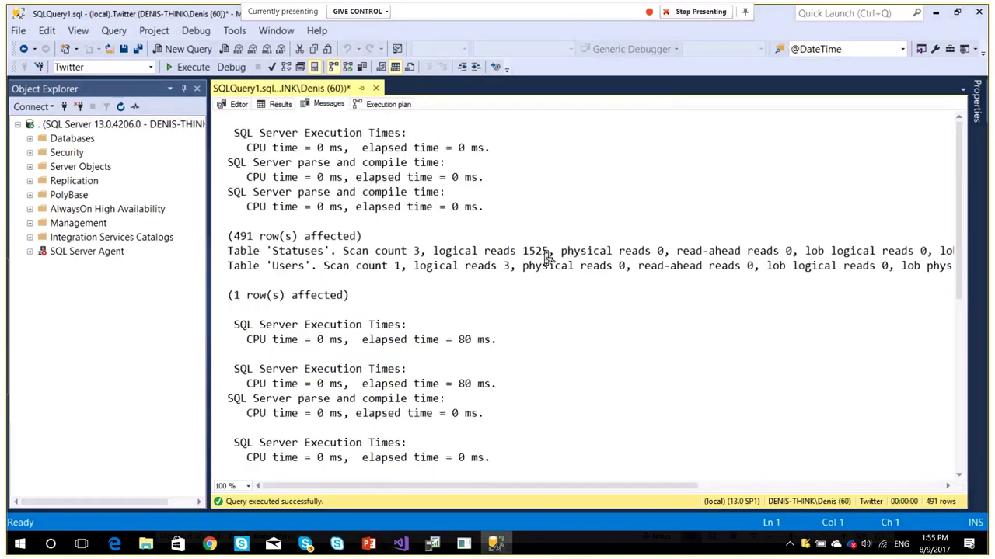
{"action": "scroll", "coordinate": [548, 259], "scroll_direction": "down", "scroll_amount": 1}
{"action": "scroll", "coordinate": [547, 254], "scroll_direction": "up", "scroll_amount": 1}
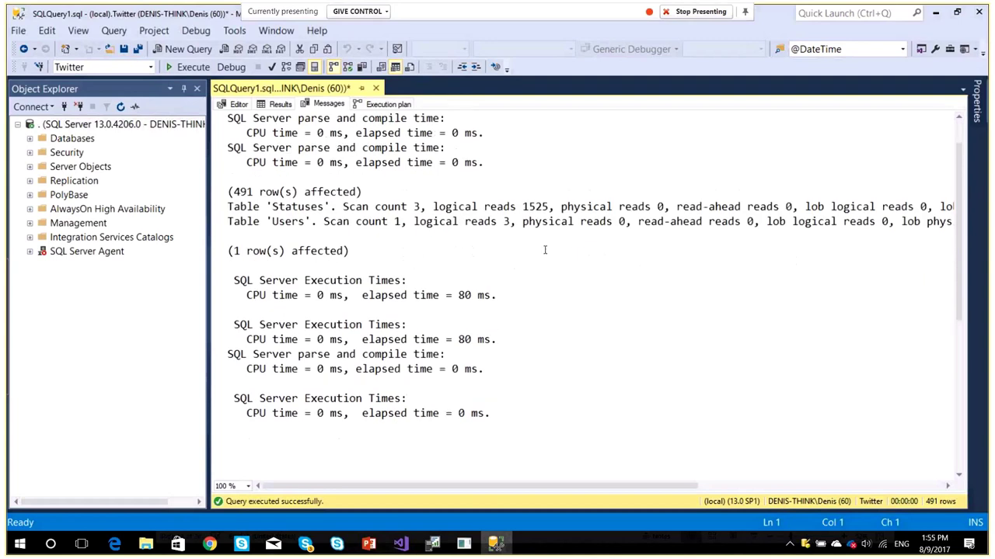
{"action": "double_click", "coordinate": [534, 206]}
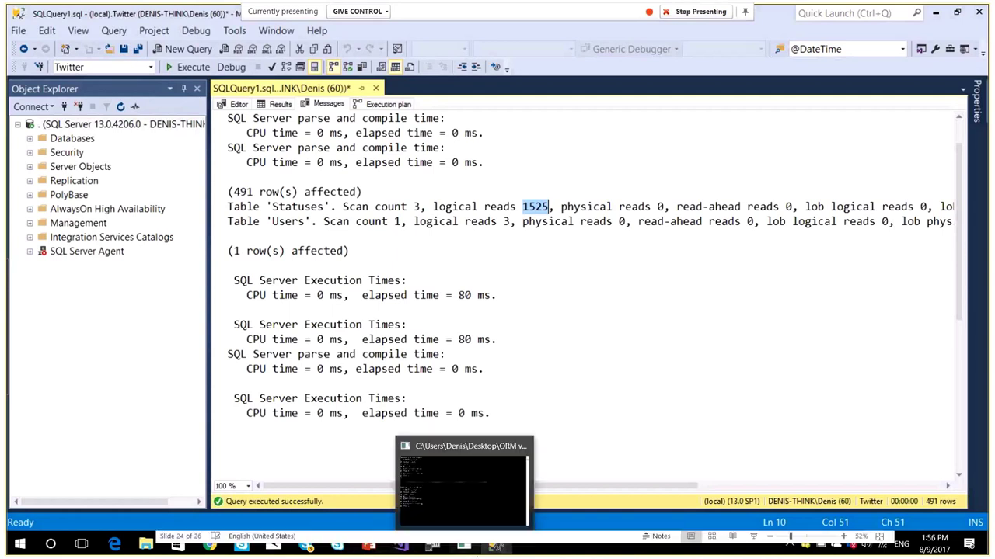
- Switch to SQL Server Profiler, empty the running trace and return to Management Studio
{"action": "mouse_move", "coordinate": [491, 549]}
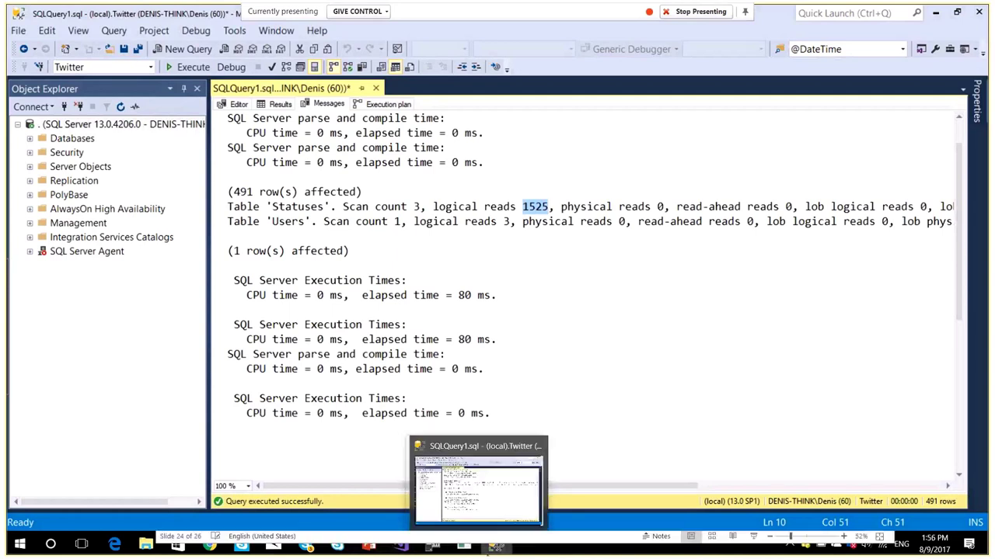
{"action": "left_click", "coordinate": [437, 548]}
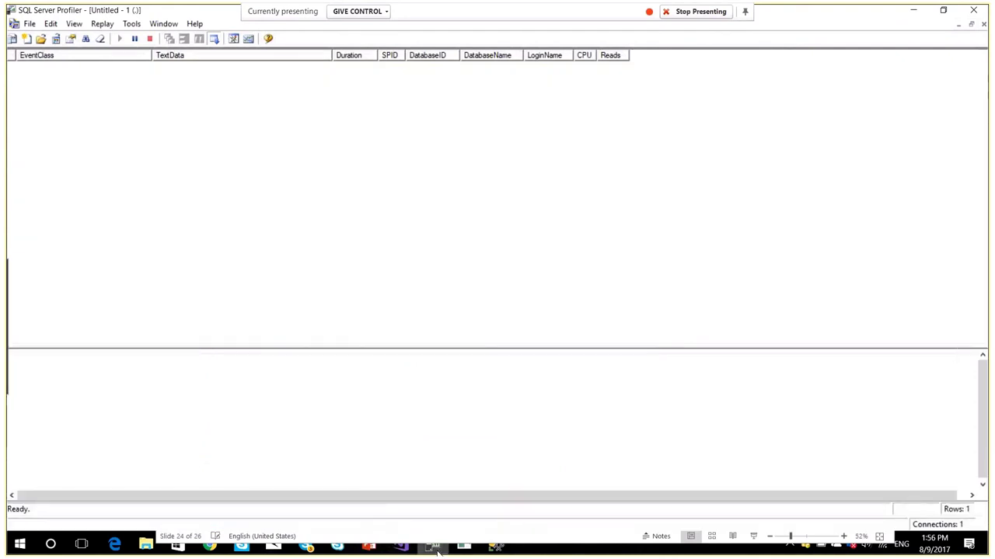
{"action": "left_click", "coordinate": [438, 550]}
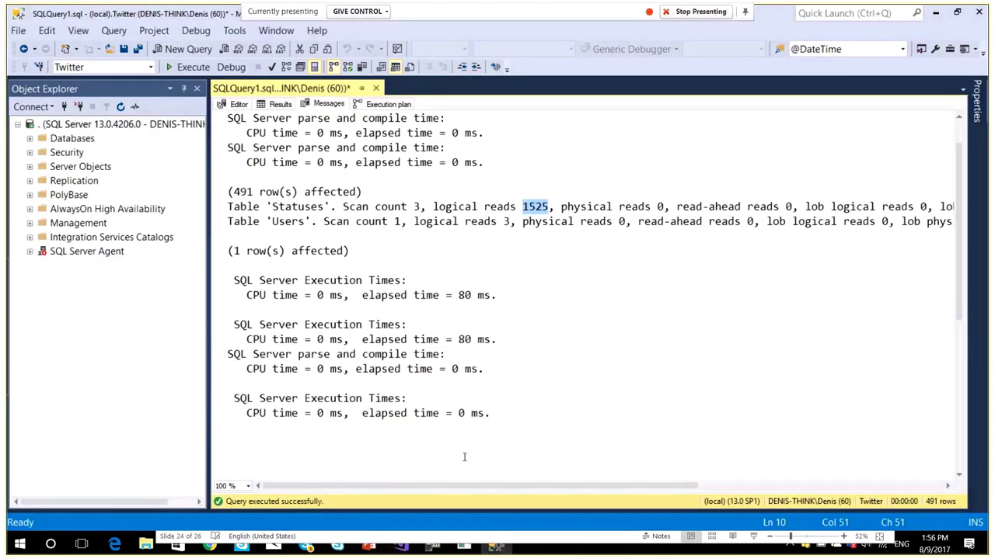
- Rerun the 'Y%' statement in Management Studio and inspect its sp_executesql batch in the Profiler trace
{"action": "left_click", "coordinate": [484, 367]}
{"action": "key", "text": "ctrl+r"}
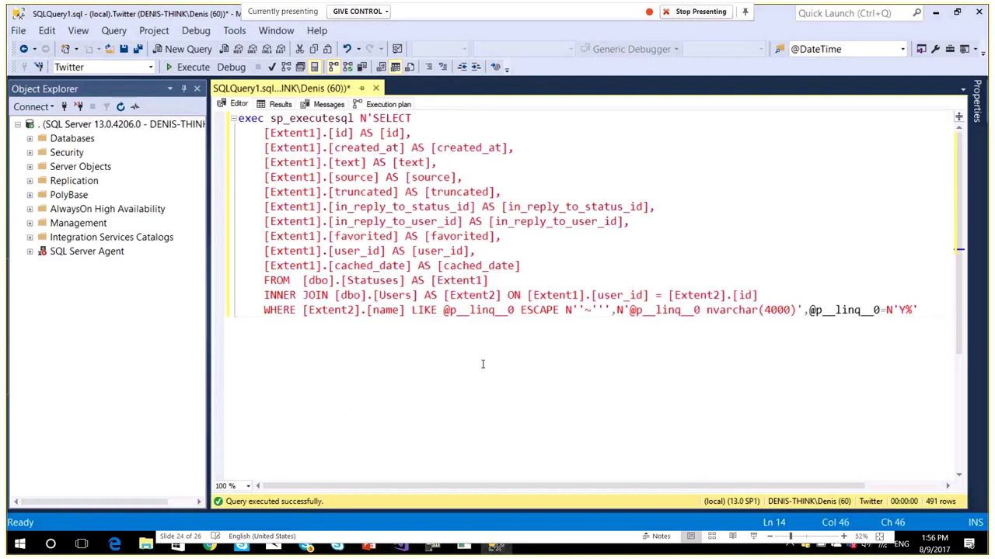
{"action": "key", "text": "alt+Tab"}
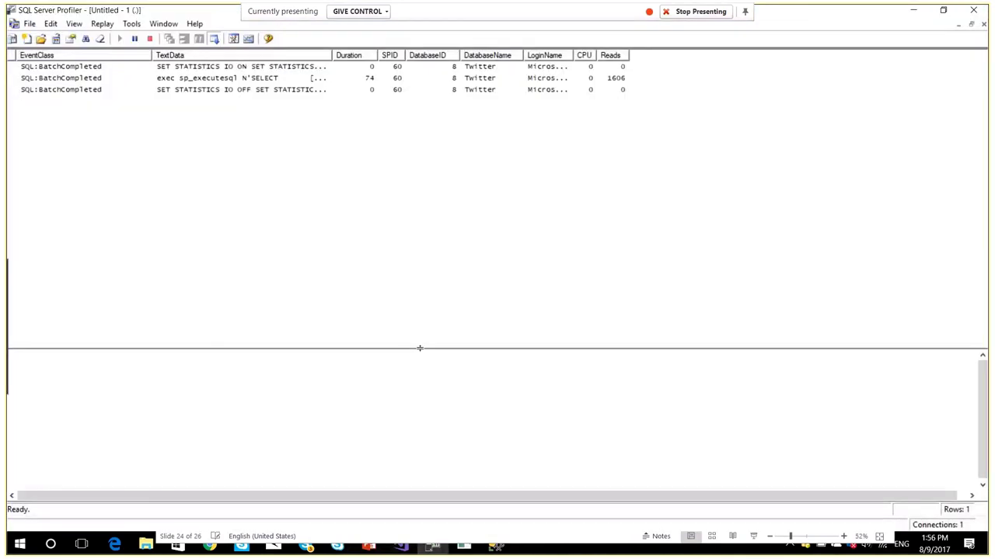
{"action": "left_click", "coordinate": [311, 79]}
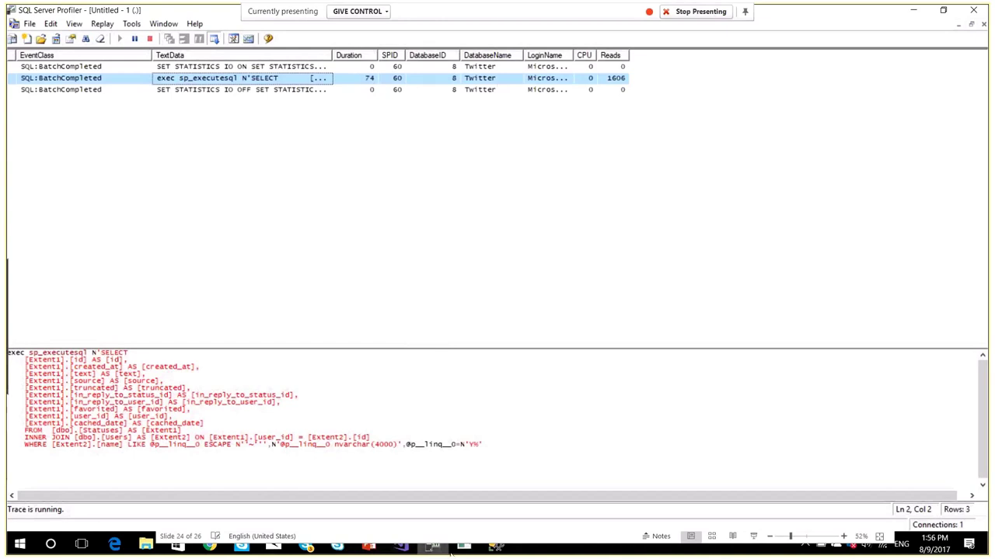
- Run operation 7, Parameter Sniffing, in the ORMvsSQL console application
{"action": "left_click", "coordinate": [464, 546]}
{"action": "key", "text": "Escape"}
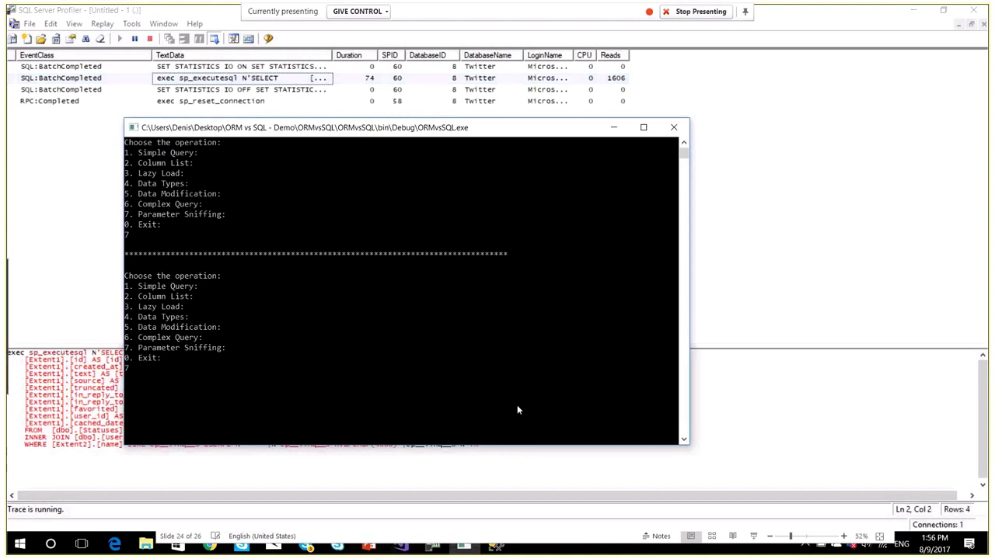
{"action": "type", "text": "7"}
{"action": "key", "text": "Return"}
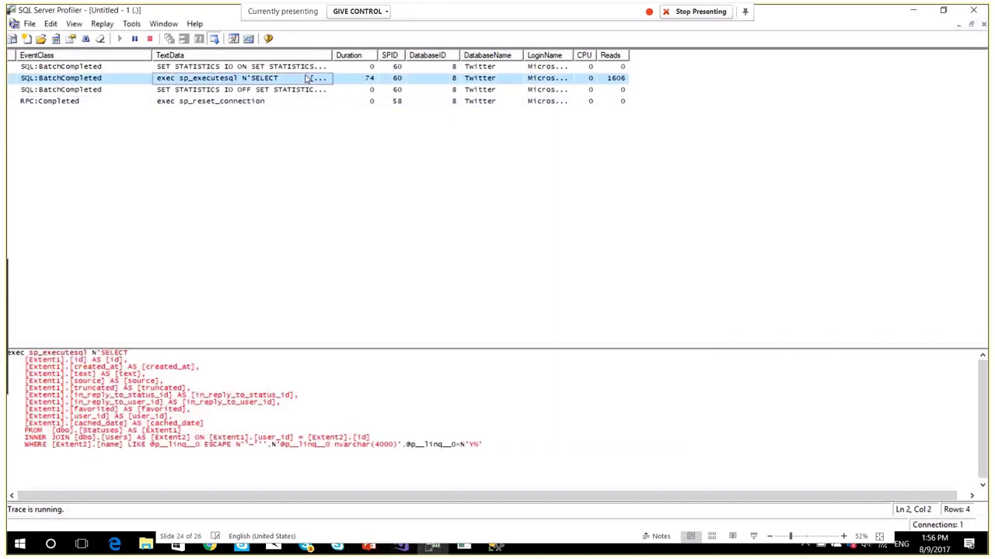
- Compare the duration, CPU and reads of the Management Studio batch and the ORM's 'Y%' call, widening the CPU column
{"action": "left_click", "coordinate": [308, 77]}
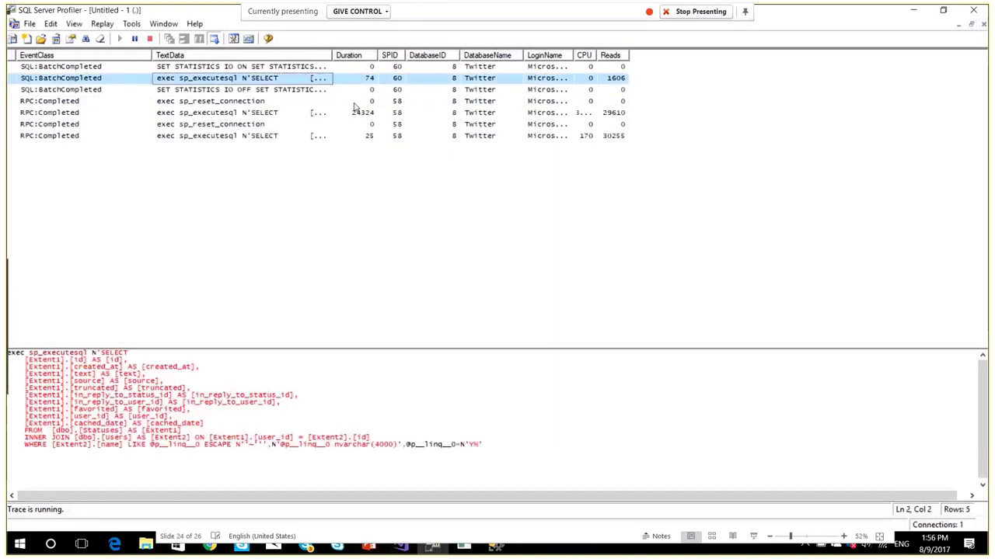
{"action": "left_click", "coordinate": [591, 78]}
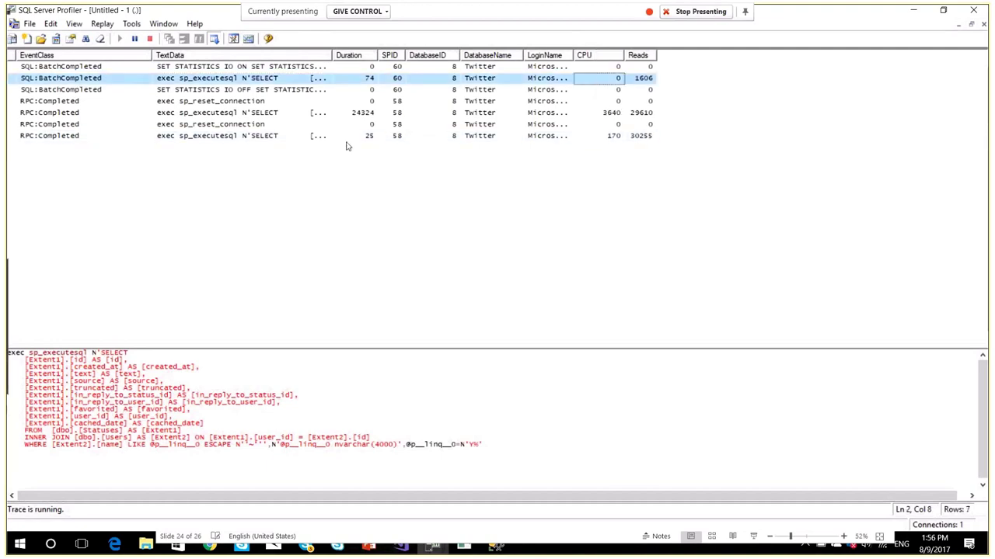
{"action": "left_click", "coordinate": [186, 138]}
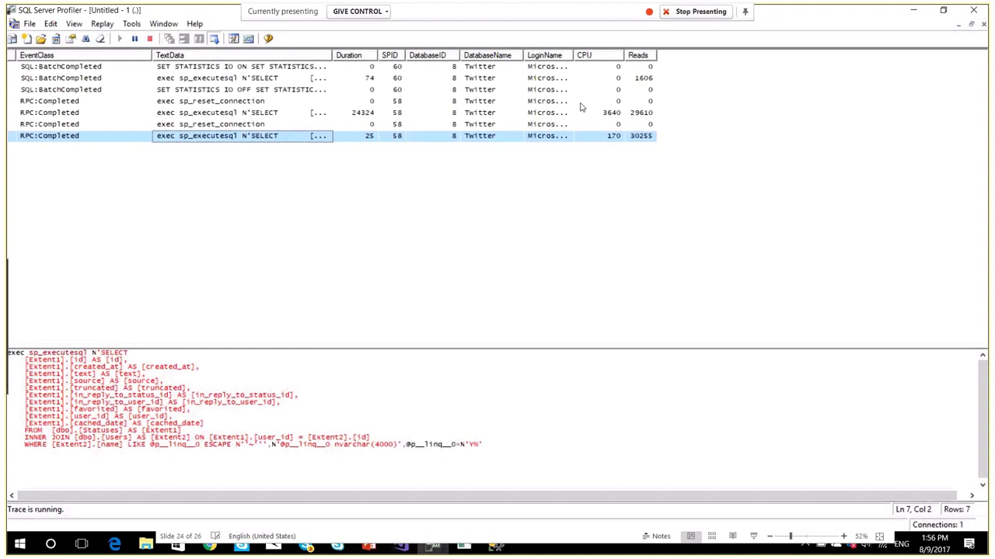
{"action": "left_click", "coordinate": [314, 80]}
{"action": "left_click", "coordinate": [318, 136]}
{"action": "left_click", "coordinate": [319, 79]}
{"action": "left_click", "coordinate": [315, 138]}
- Compare the ORM's two sp_executesql calls in the trace, highlighting their 'B%' and 'Y%' parameter values
{"action": "left_click", "coordinate": [282, 112]}
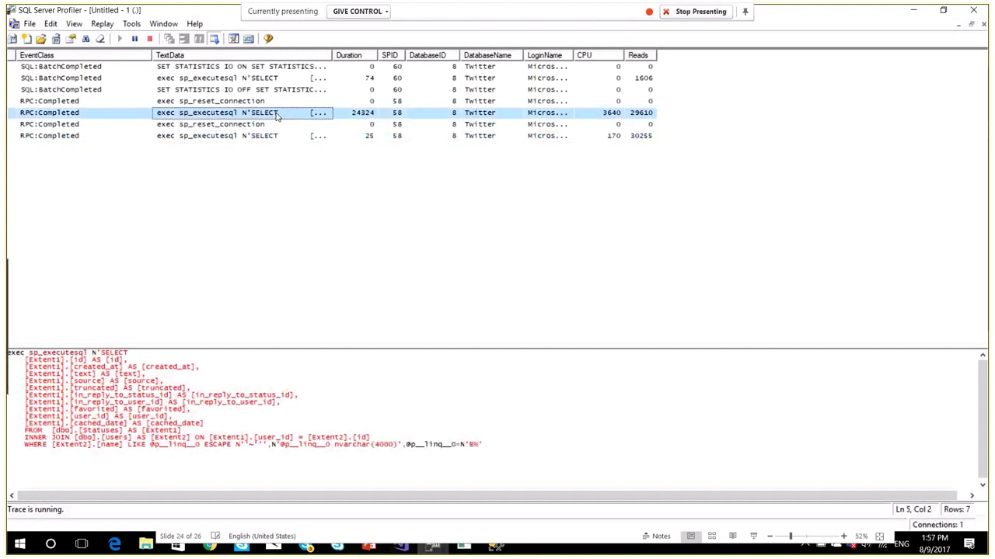
{"action": "left_click", "coordinate": [319, 137]}
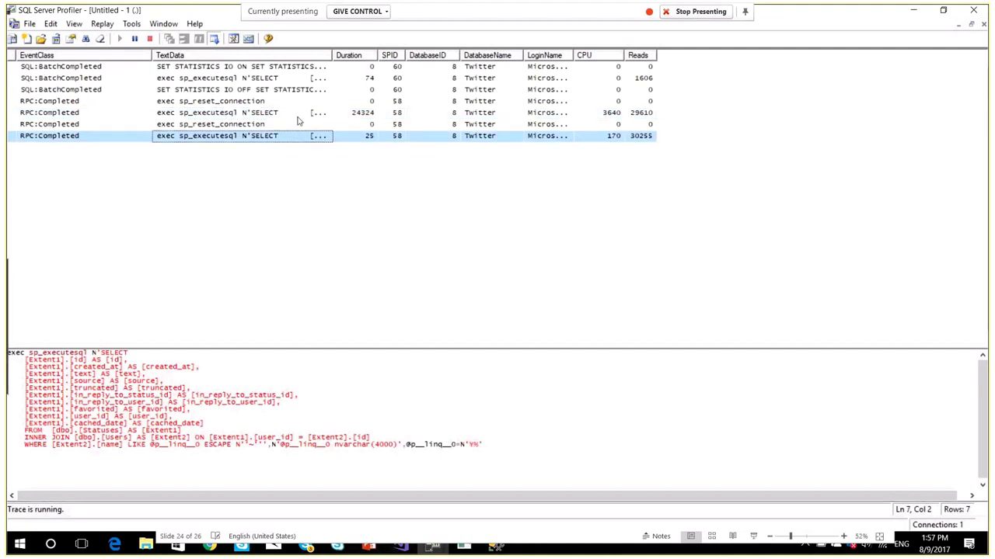
{"action": "left_click", "coordinate": [298, 115]}
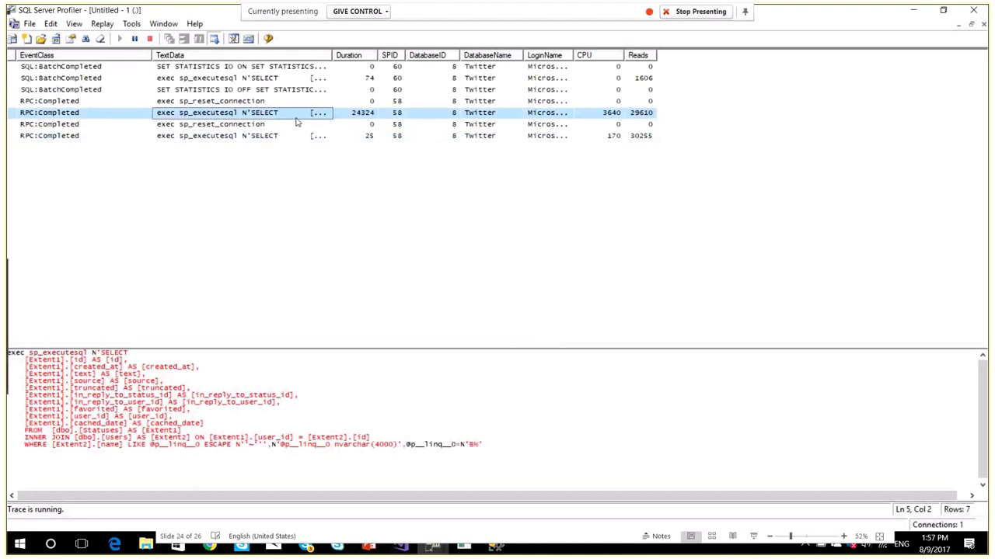
{"action": "double_click", "coordinate": [470, 444]}
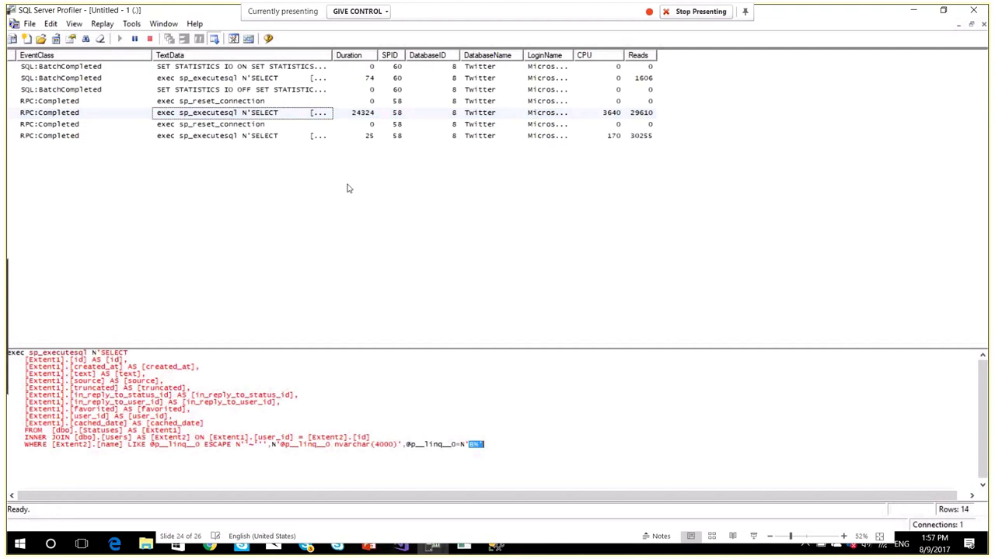
{"action": "left_click", "coordinate": [233, 135]}
{"action": "double_click", "coordinate": [474, 445]}
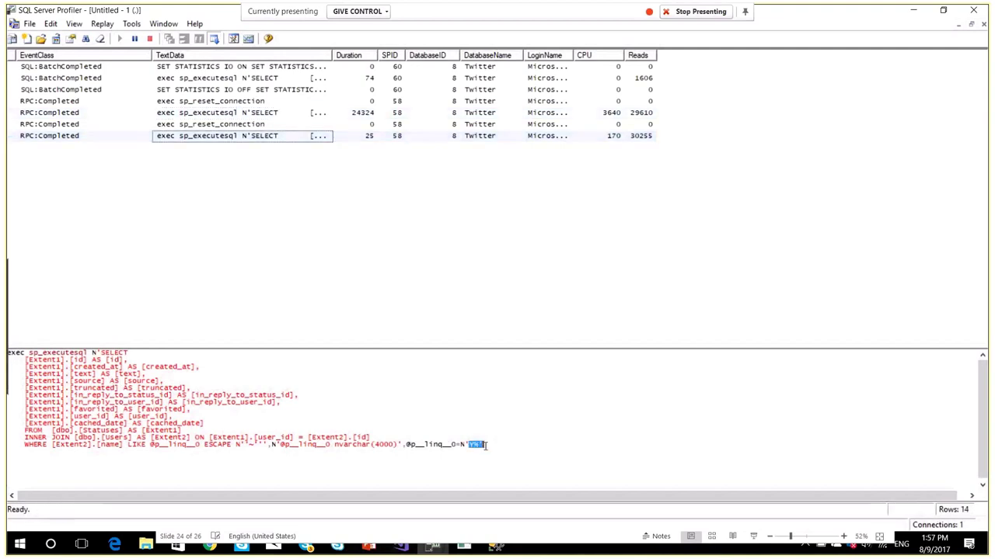
{"action": "left_click", "coordinate": [324, 114]}
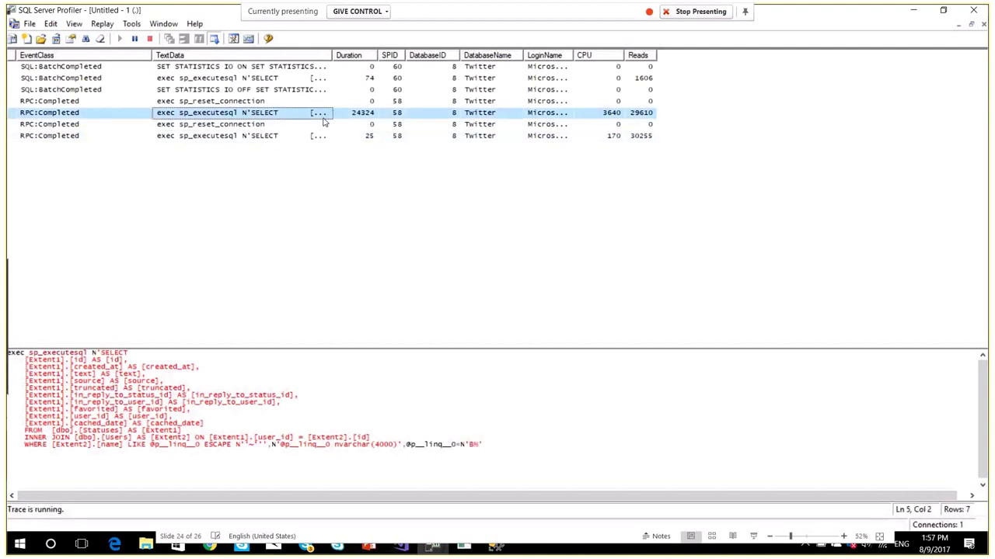
{"action": "left_click", "coordinate": [237, 136]}
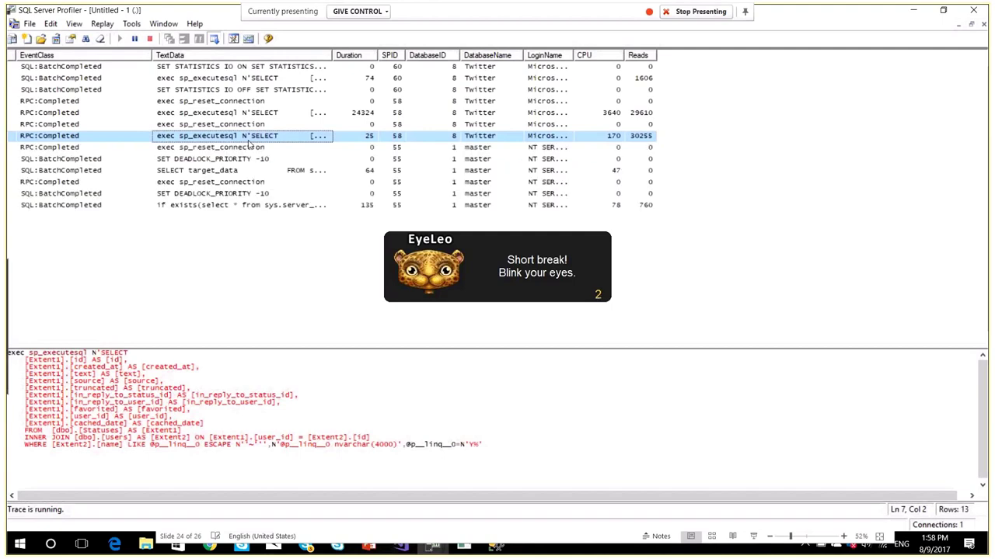
{"action": "key", "text": "End"}
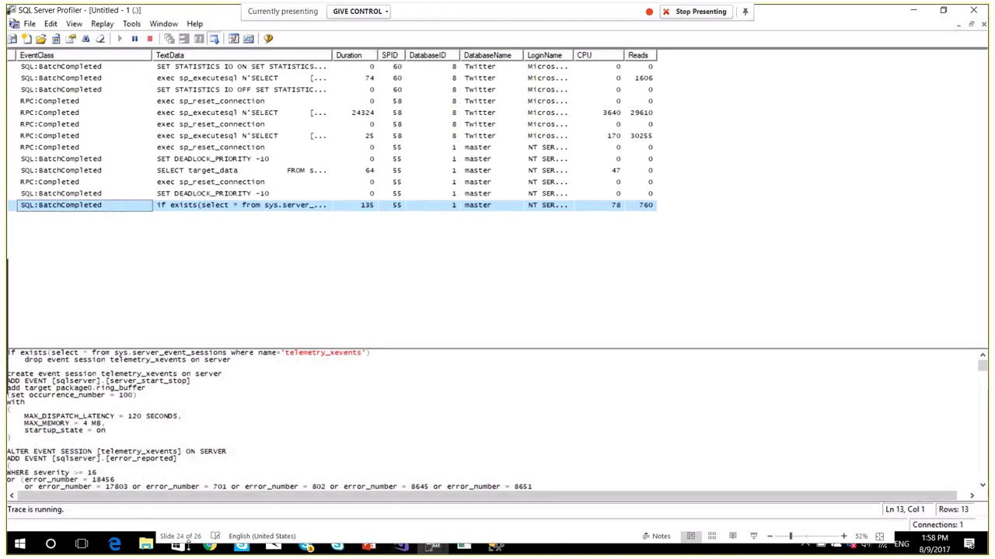
- Open Trace Analysis.sql from the desktop's ORM vs SQL - Demo folder, view it and minimize Management Studio again
{"action": "left_click", "coordinate": [917, 11]}
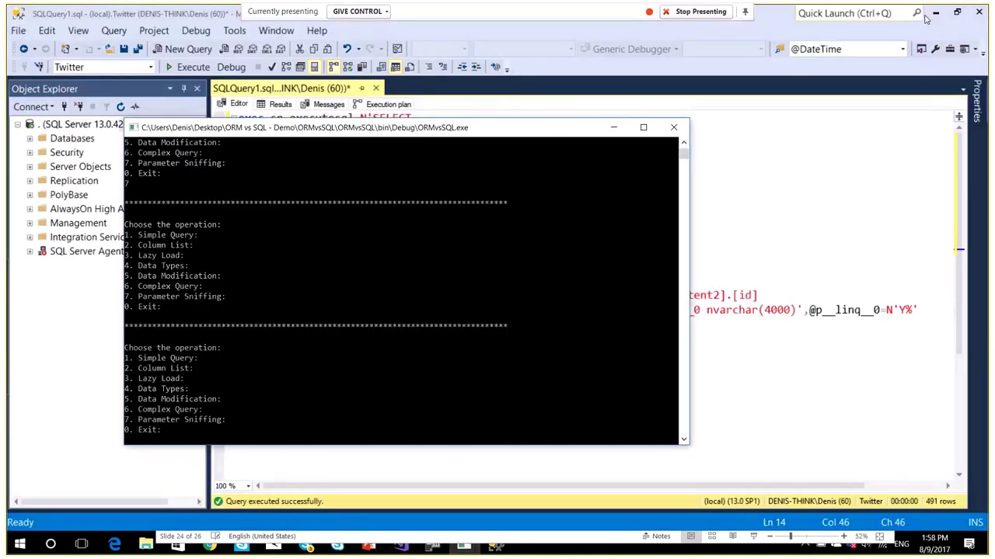
{"action": "left_click", "coordinate": [930, 15]}
{"action": "left_click", "coordinate": [933, 13]}
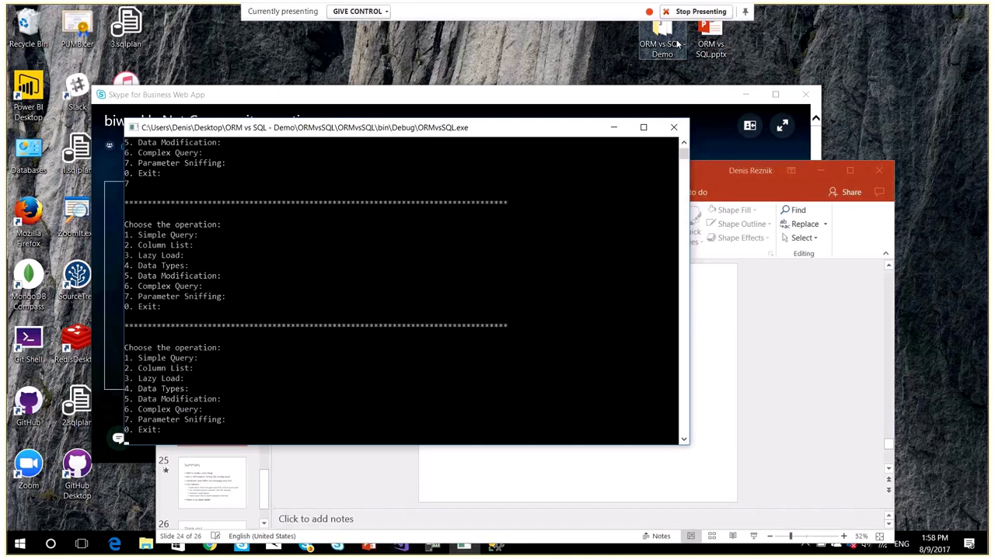
{"action": "double_click", "coordinate": [677, 44]}
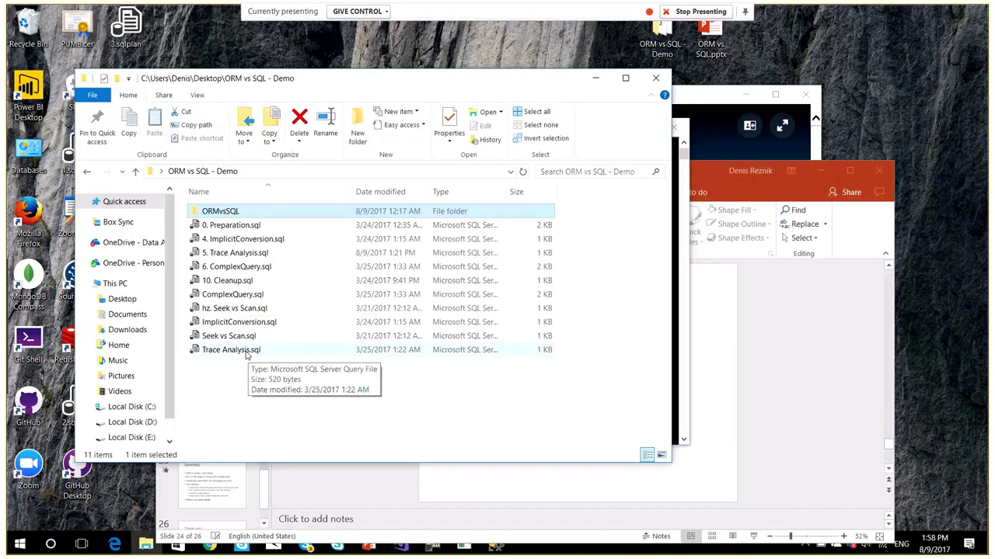
{"action": "double_click", "coordinate": [243, 354]}
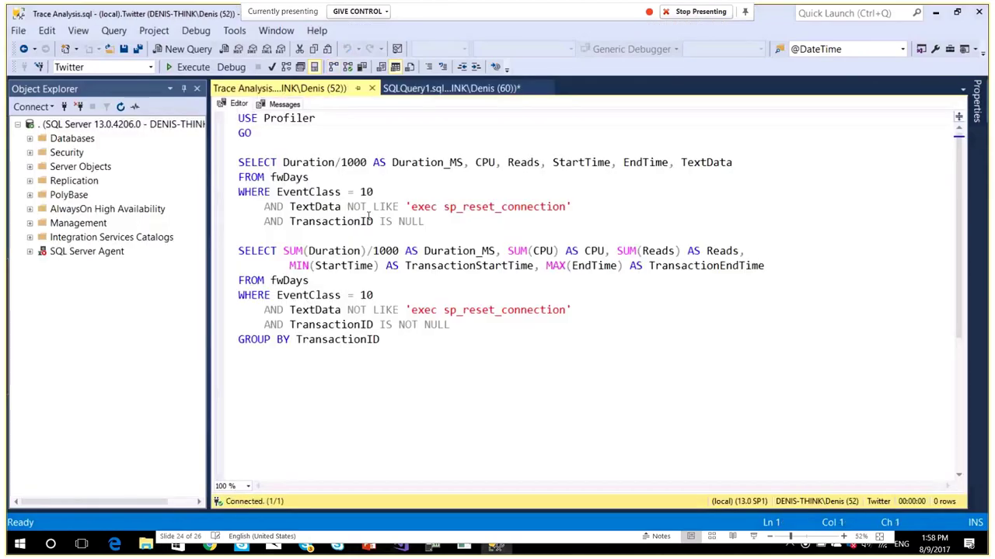
{"action": "left_click", "coordinate": [934, 12]}
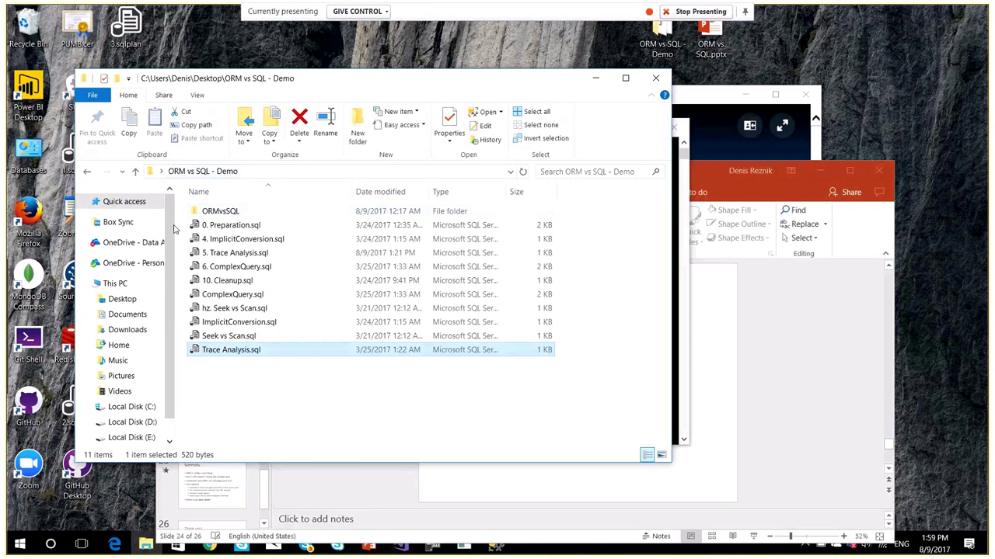
- Browse the personal OneDrive to the 2016 folder inside Presentations
{"action": "left_click", "coordinate": [136, 263]}
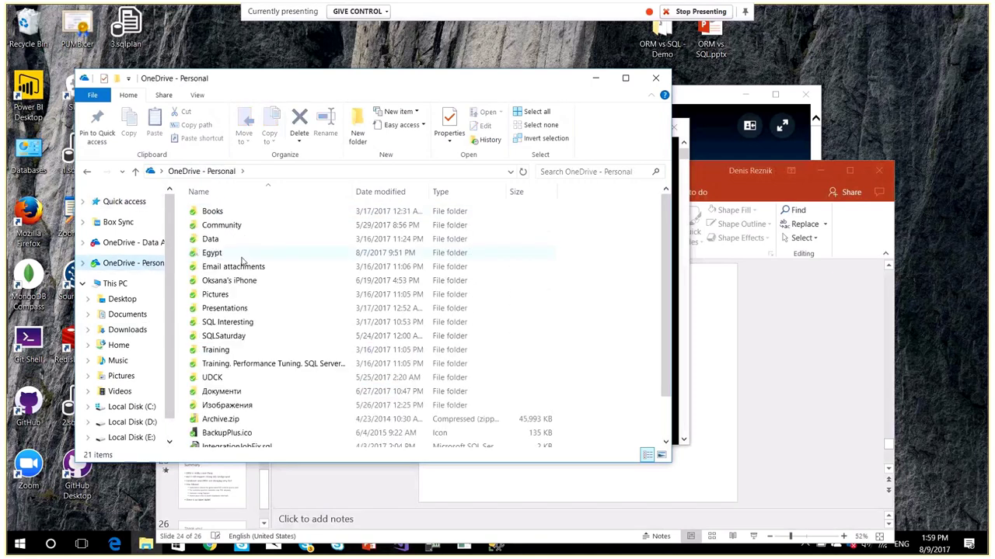
{"action": "scroll", "coordinate": [226, 312], "scroll_direction": "down", "scroll_amount": 2}
{"action": "scroll", "coordinate": [225, 313], "scroll_direction": "up", "scroll_amount": 1}
{"action": "double_click", "coordinate": [224, 308]}
{"action": "double_click", "coordinate": [212, 282]}
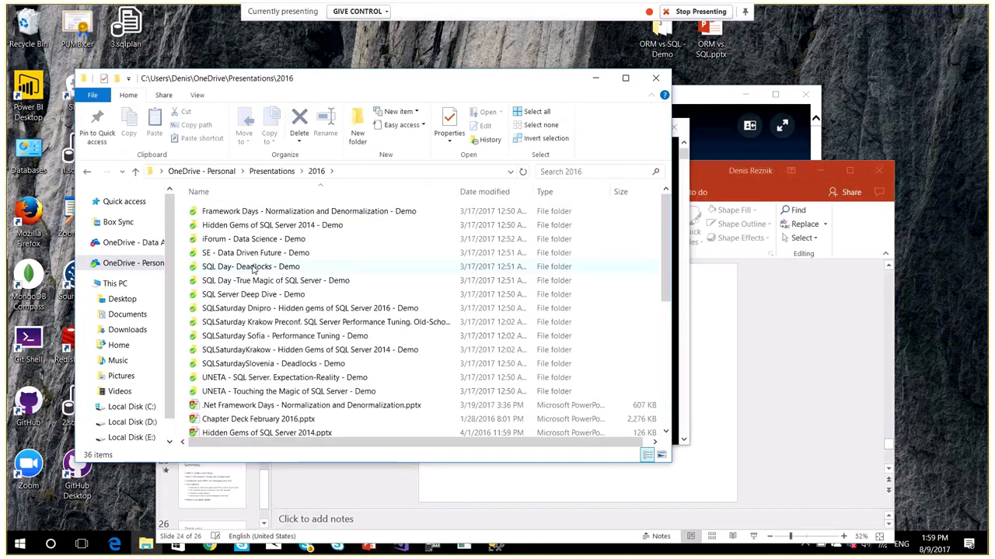
- Browse the SQLSaturday Krakow Preconf folder within 2016 and open 20. Analyze Parameter Sniffing.sql from it
{"action": "scroll", "coordinate": [259, 268], "scroll_direction": "down", "scroll_amount": 1}
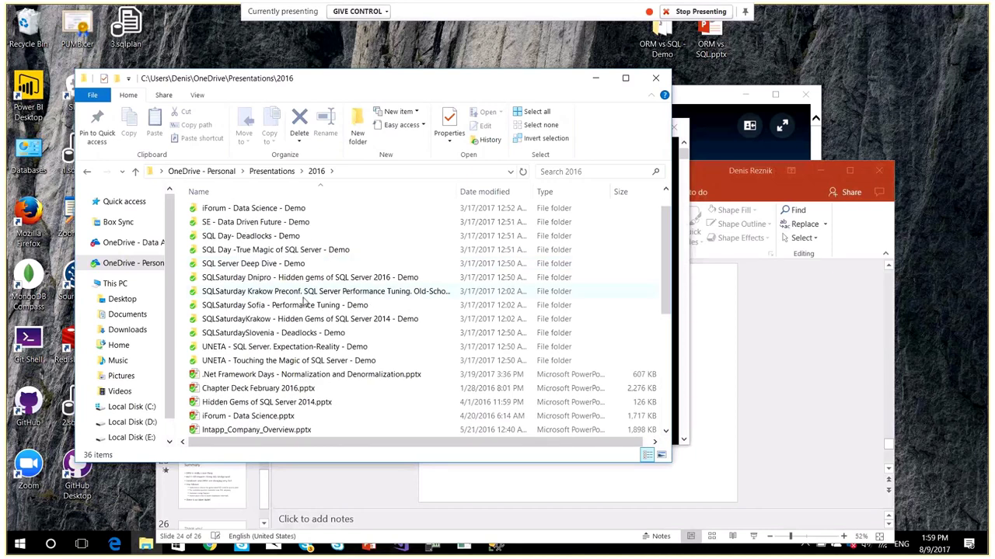
{"action": "double_click", "coordinate": [303, 297]}
{"action": "scroll", "coordinate": [306, 301], "scroll_direction": "down", "scroll_amount": 3}
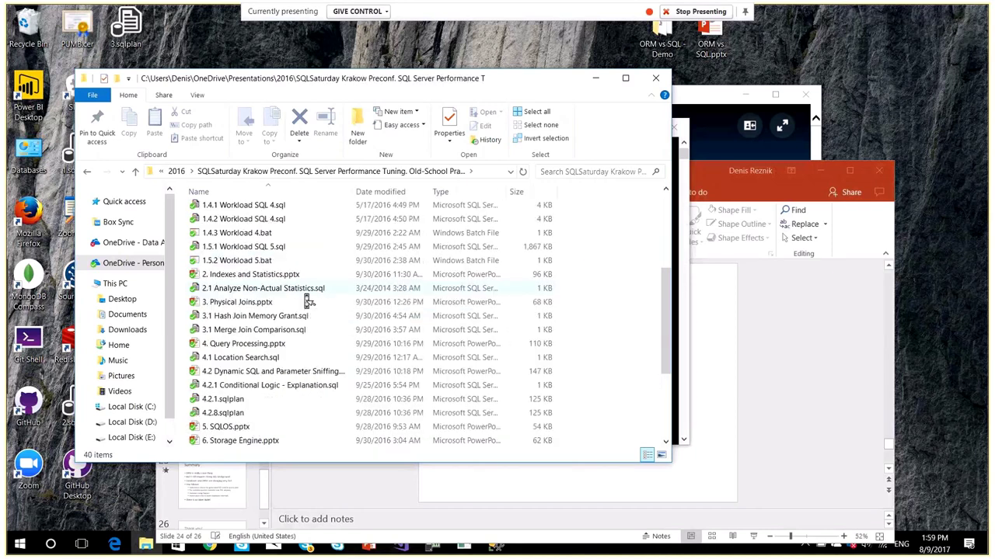
{"action": "left_click", "coordinate": [285, 328]}
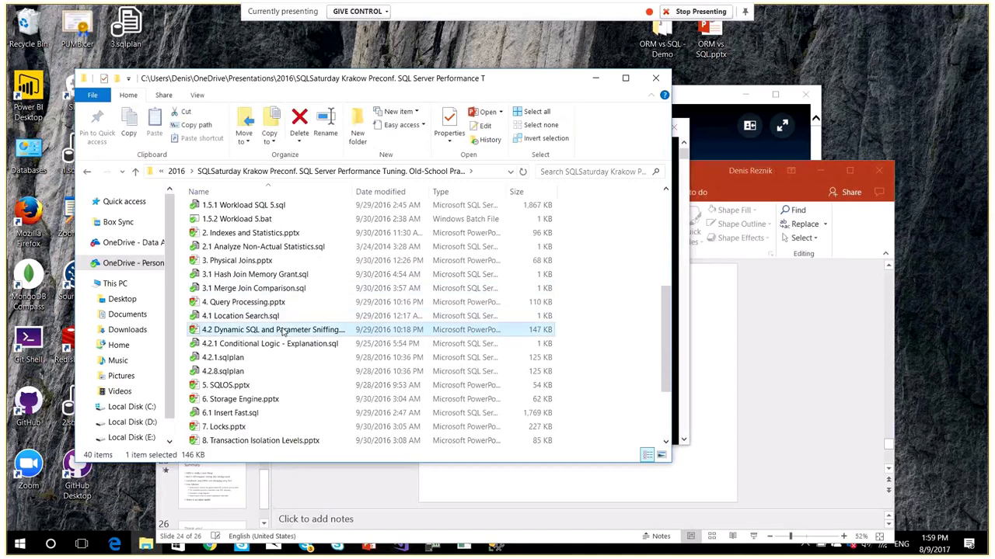
{"action": "scroll", "coordinate": [288, 350], "scroll_direction": "down", "scroll_amount": 1}
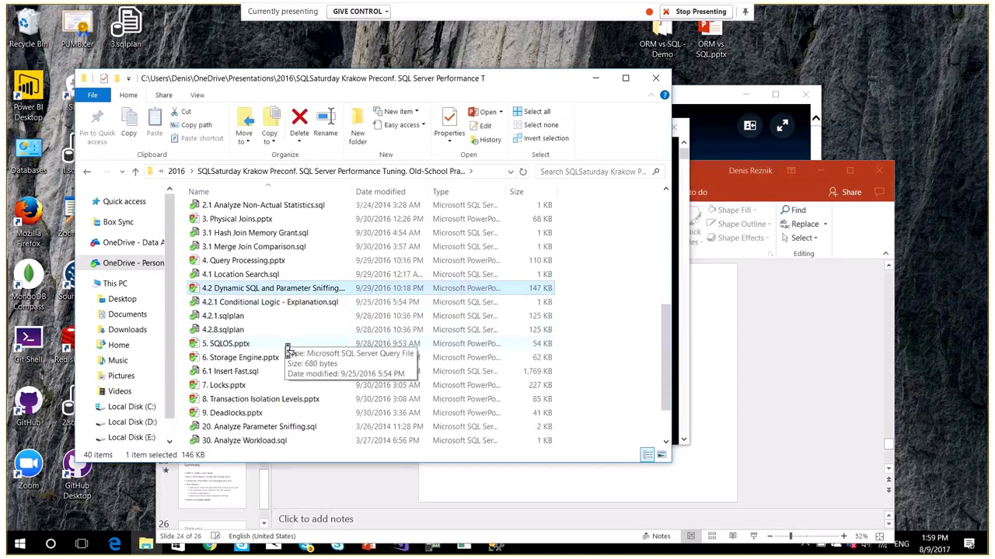
{"action": "scroll", "coordinate": [287, 350], "scroll_direction": "down", "scroll_amount": 1}
{"action": "scroll", "coordinate": [288, 350], "scroll_direction": "down", "scroll_amount": 1}
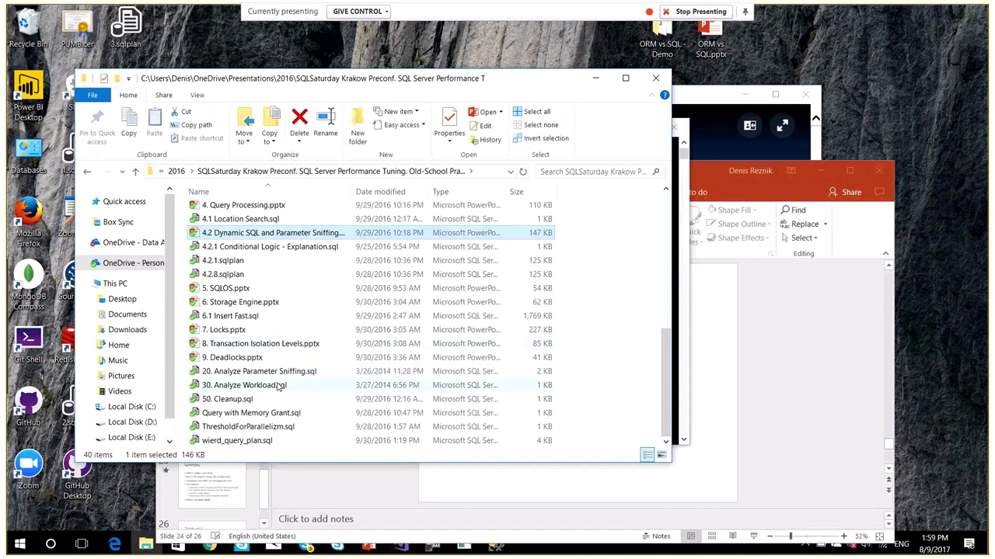
{"action": "double_click", "coordinate": [284, 371]}
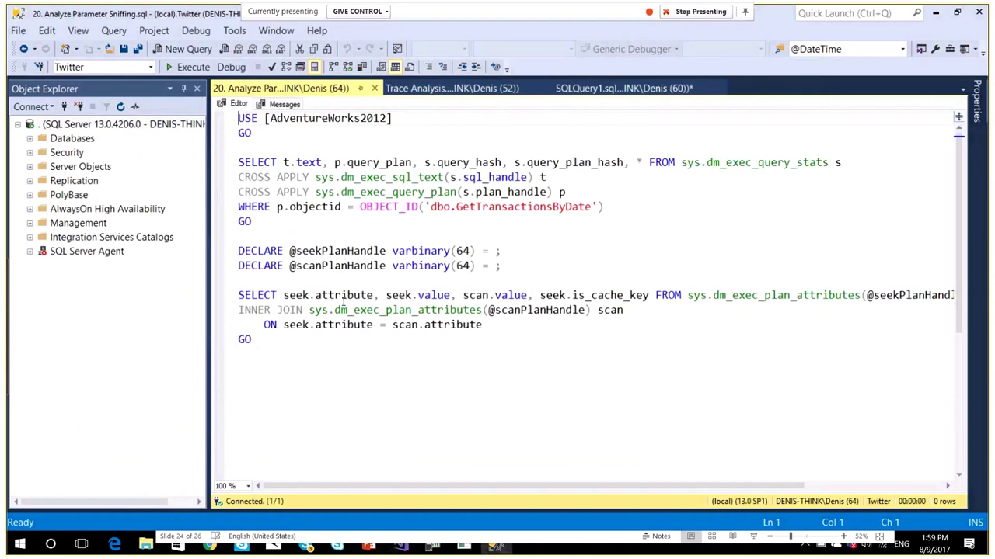
- Select the ESCAPE keyword in the WHERE clause of the ORM query in SQLQuery1.sql and return to the Analyze Parameter Sniffing script
{"action": "left_click", "coordinate": [450, 88]}
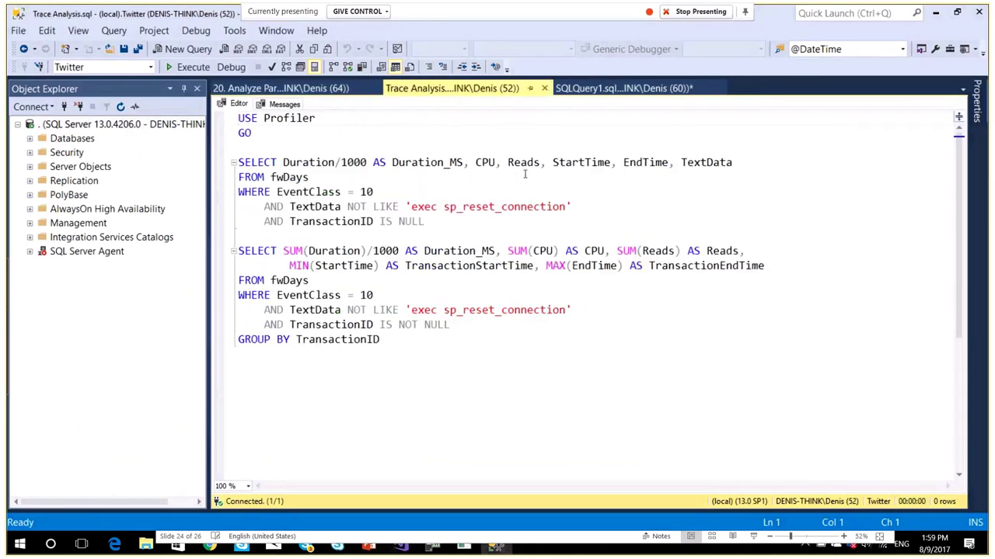
{"action": "left_click", "coordinate": [579, 89]}
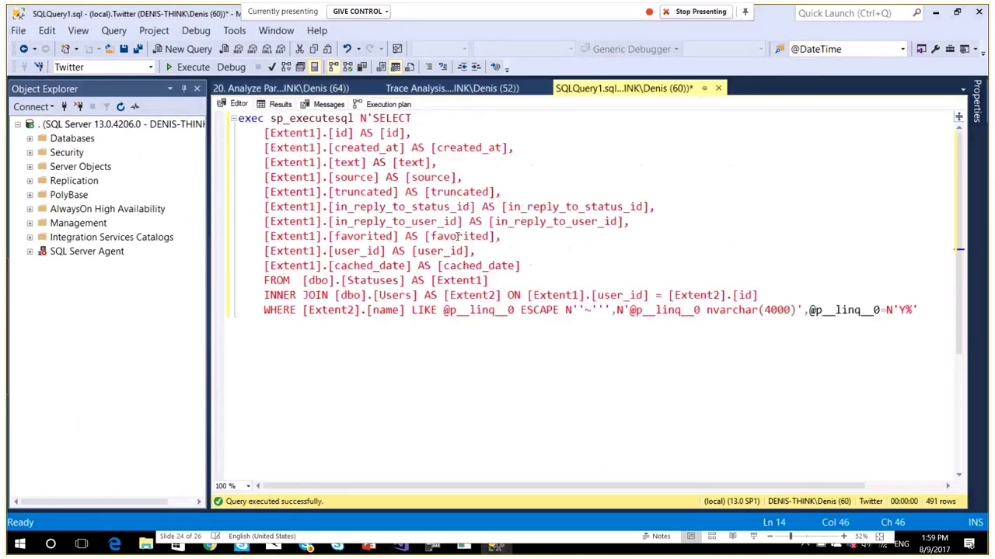
{"action": "double_click", "coordinate": [529, 310]}
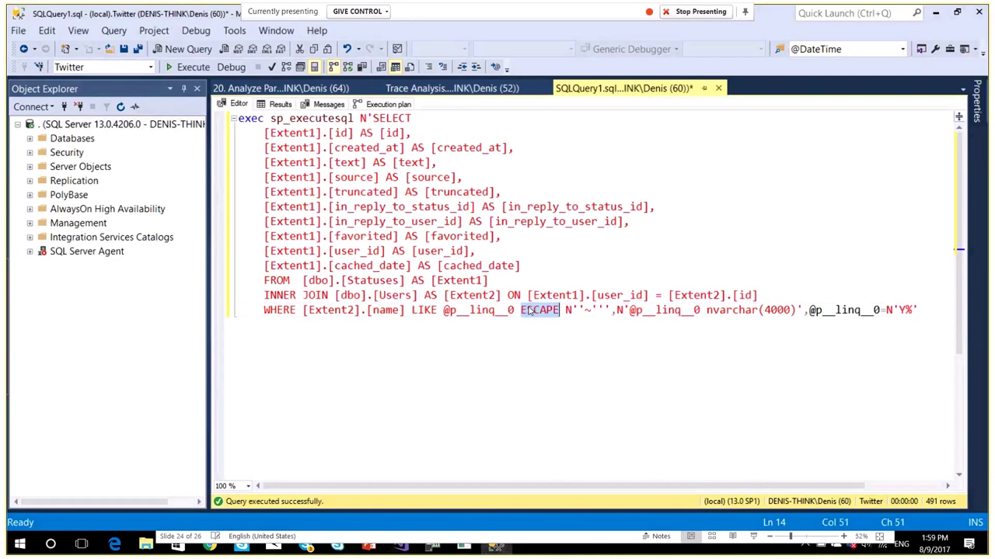
{"action": "key", "text": "ctrl+Tab"}
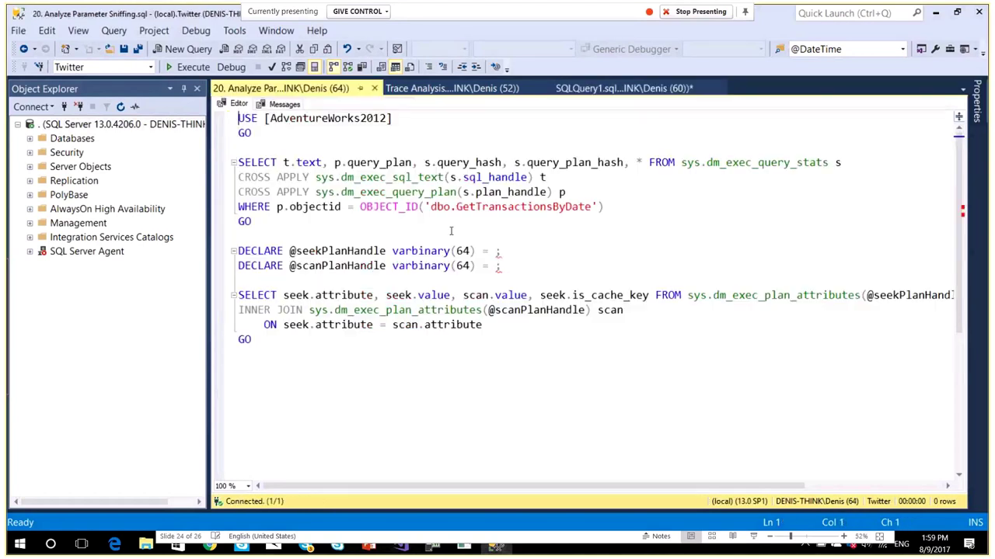
- Replace the objectid condition in the first SELECT's WHERE clause with t.text LIKE 'ESCAPE' and execute only that query
{"action": "double_click", "coordinate": [513, 207]}
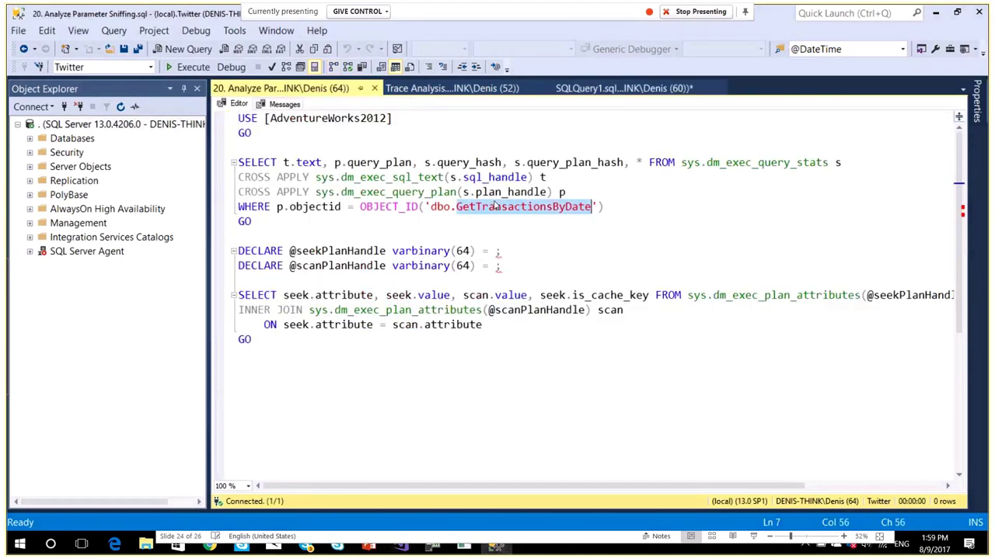
{"action": "left_click", "coordinate": [356, 213]}
{"action": "left_click_drag", "start_coordinate": [277, 207], "coordinate": [658, 203]}
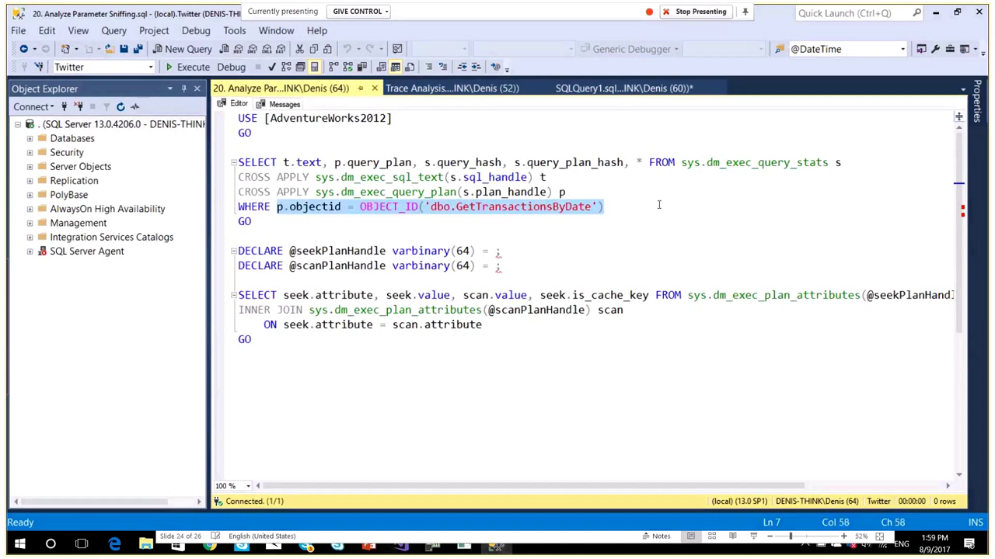
{"action": "type", "text": "t"}
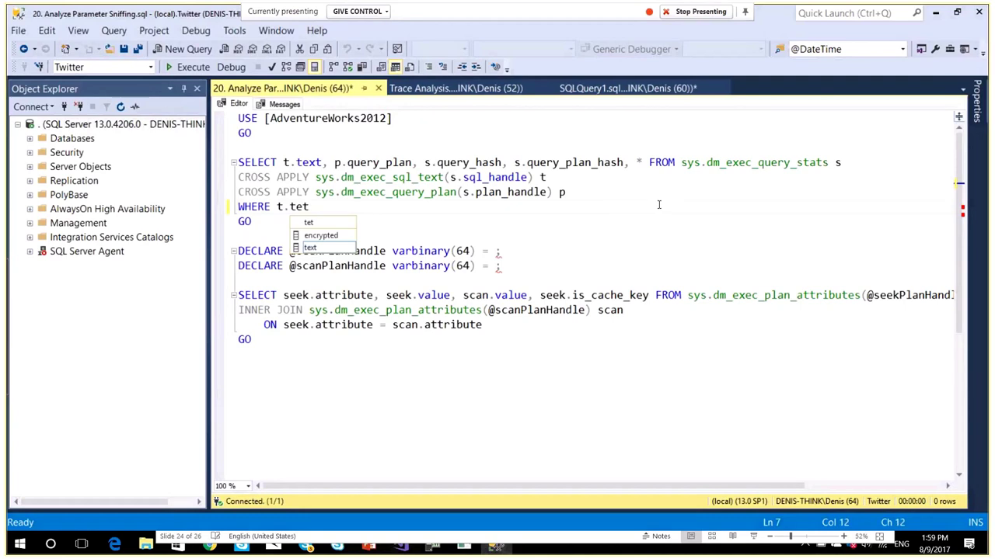
{"action": "key", "text": "BackSpace"}
{"action": "type", "text": "xt LIKE "}
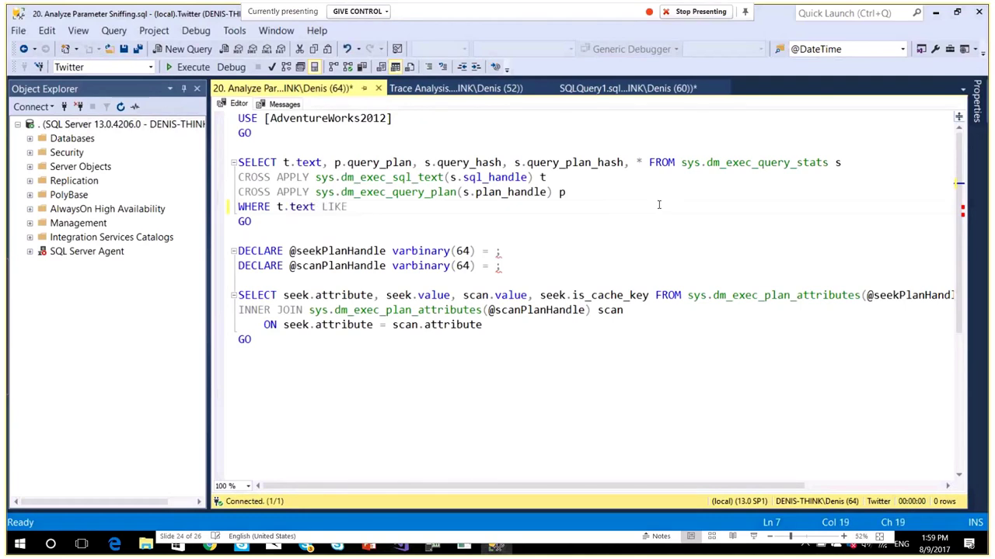
{"action": "type", "text": "'ESCAPE"}
{"action": "left_click_drag", "start_coordinate": [284, 222], "coordinate": [194, 157]}
{"action": "key", "text": "F5"}
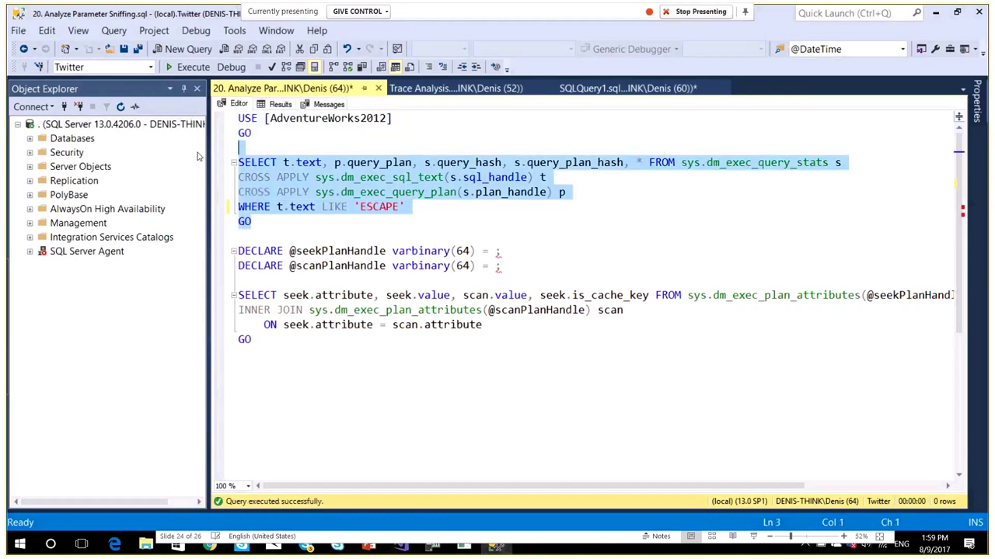
- Add wildcards around the search text to make the filter LIKE '%ESCAPE%' and execute the first SELECT again
{"action": "key", "text": "ctrl+Page_Down"}
{"action": "key", "text": "ctrl+Page_Down"}
{"action": "left_click", "coordinate": [360, 206]}
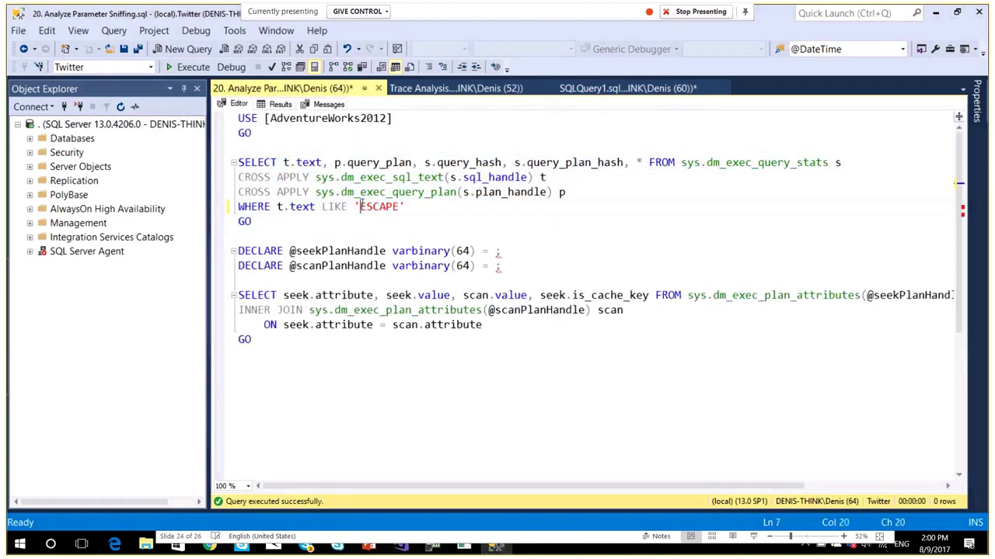
{"action": "type", "text": "%"}
{"action": "key", "text": "End"}
{"action": "key", "text": "Left"}
{"action": "type", "text": "%"}
{"action": "left_click_drag", "start_coordinate": [272, 221], "coordinate": [225, 163]}
{"action": "key", "text": "F5"}
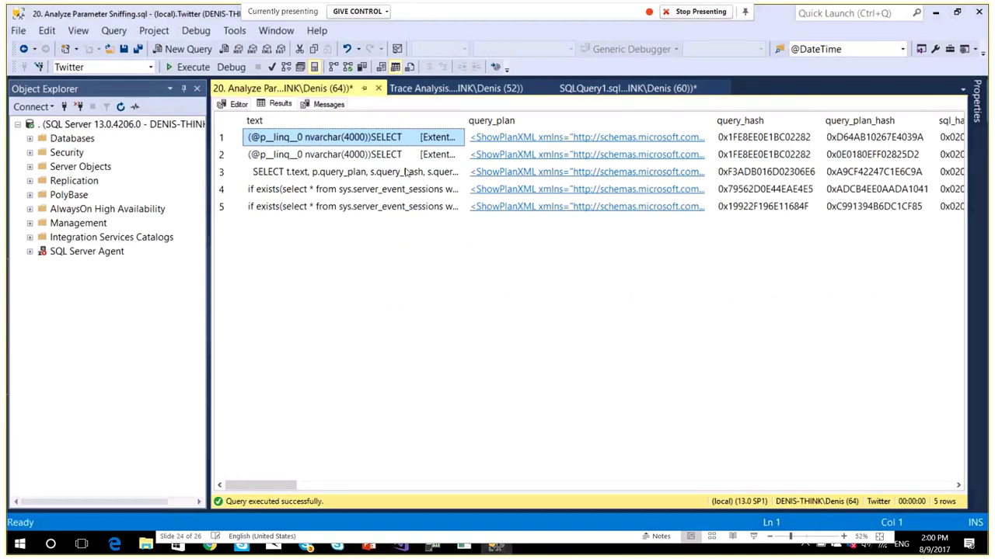
{"action": "key", "text": "Down"}
{"action": "key", "text": "Down"}
{"action": "key", "text": "Down"}
{"action": "key", "text": "Down"}
{"action": "key", "text": "Up"}
{"action": "key", "text": "Up"}
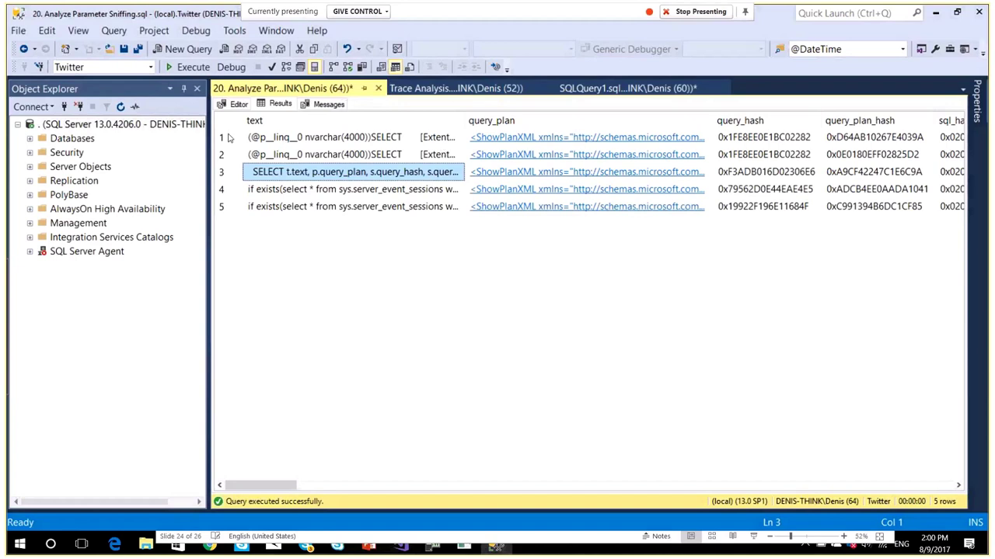
{"action": "left_click", "coordinate": [227, 138]}
{"action": "left_click", "coordinate": [230, 154]}
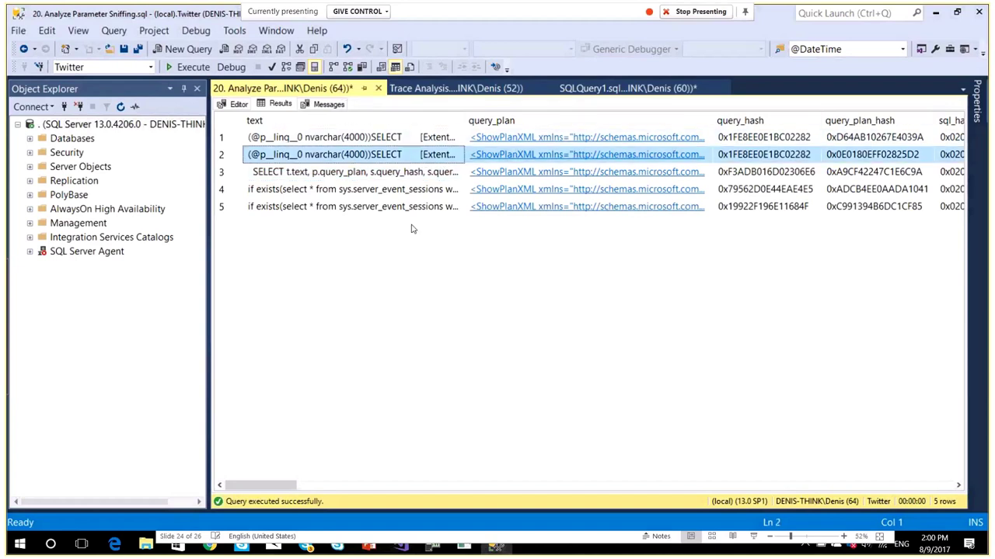
- Autofit the second text column of the results and open the execution plans of the first two rows from the last query_plan column
{"action": "left_click_drag", "start_coordinate": [241, 485], "coordinate": [987, 481]}
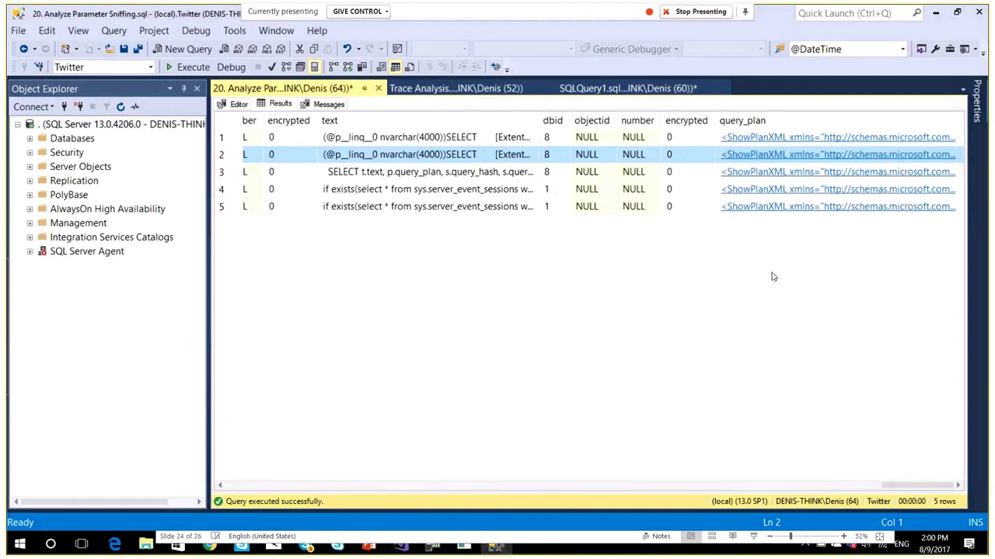
{"action": "double_click", "coordinate": [540, 121]}
{"action": "left_click_drag", "start_coordinate": [483, 486], "coordinate": [949, 510]}
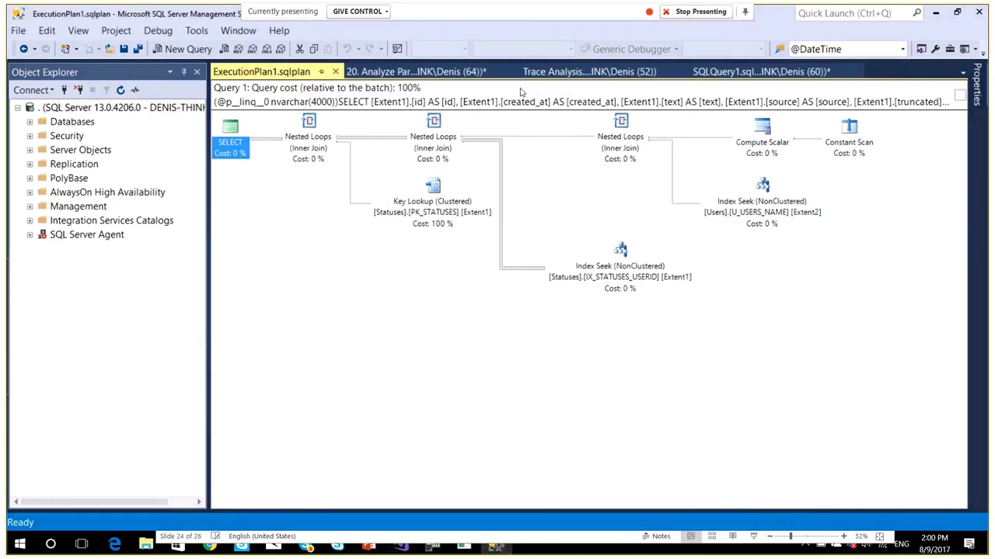
{"action": "left_click", "coordinate": [418, 71]}
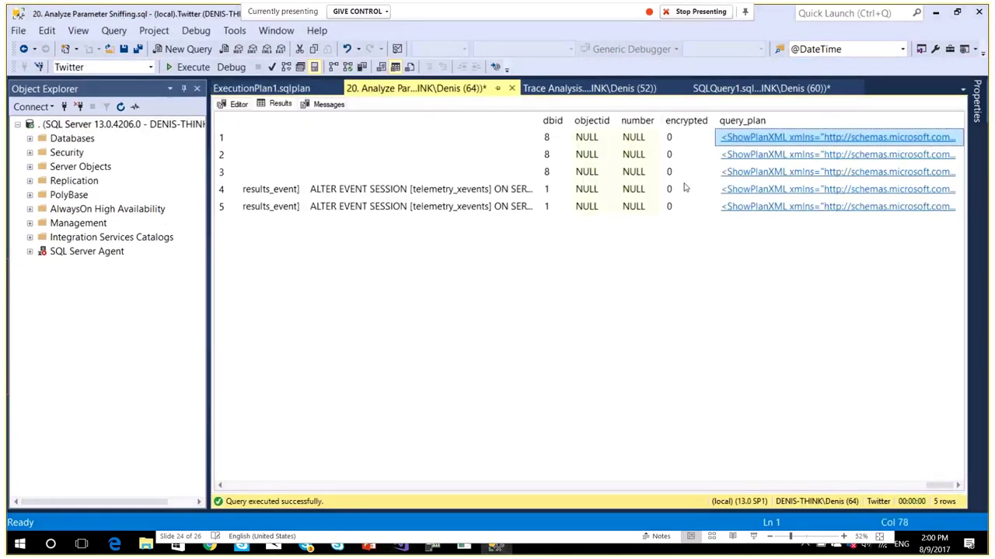
{"action": "left_click", "coordinate": [751, 155]}
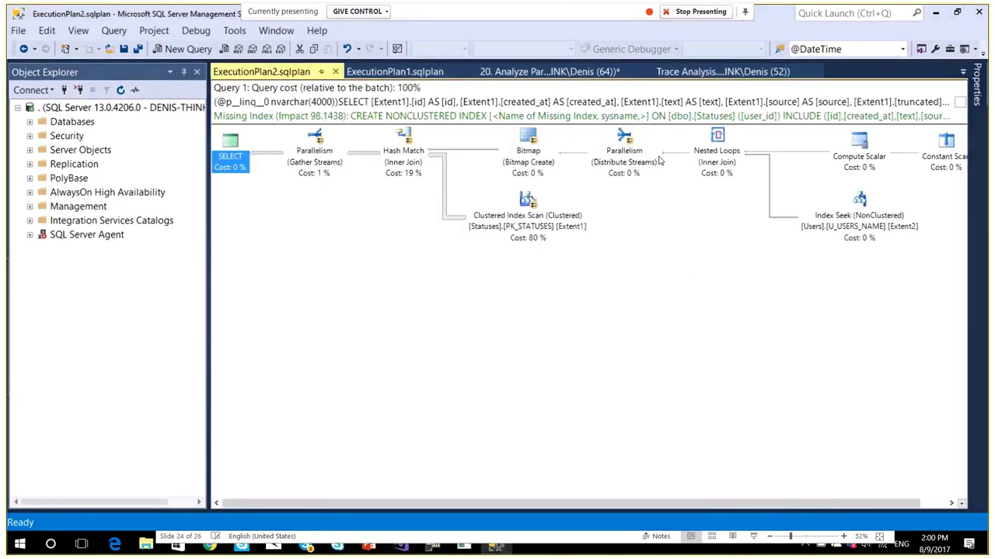